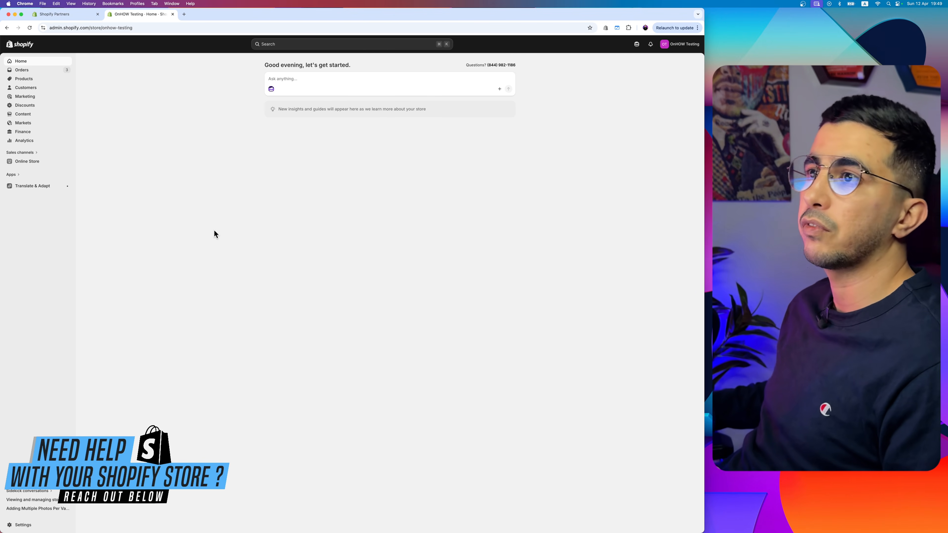
Open the store's Catalogs page within the Markets section.
scroll(14, 113, up, 5)
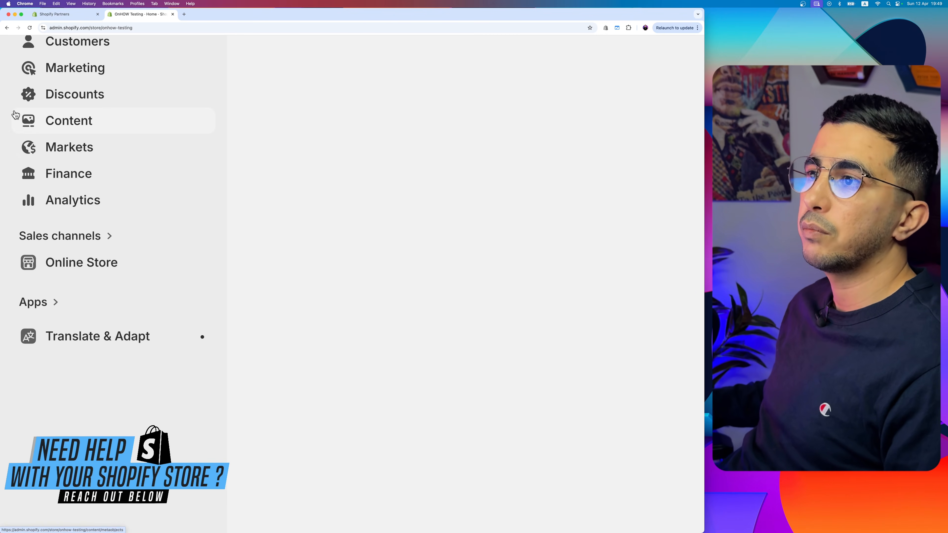
click(79, 150)
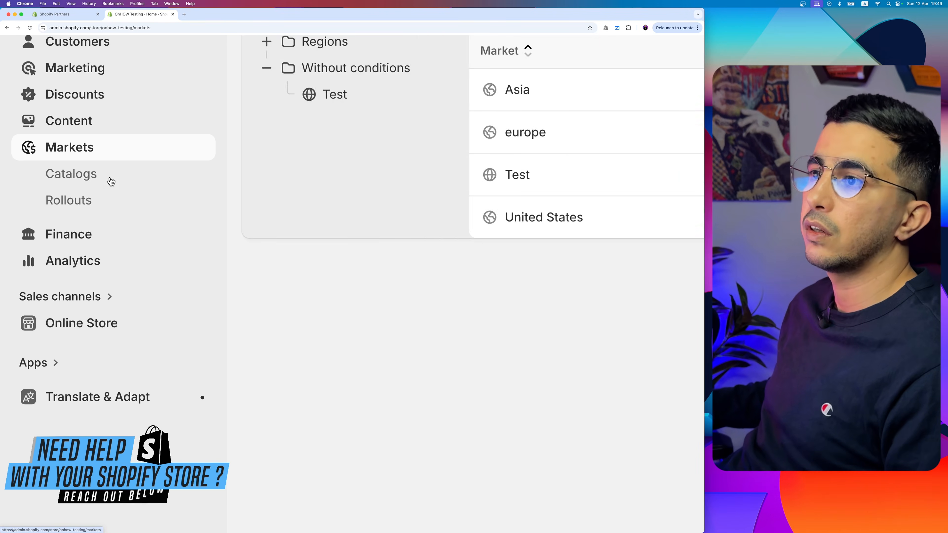
click(83, 180)
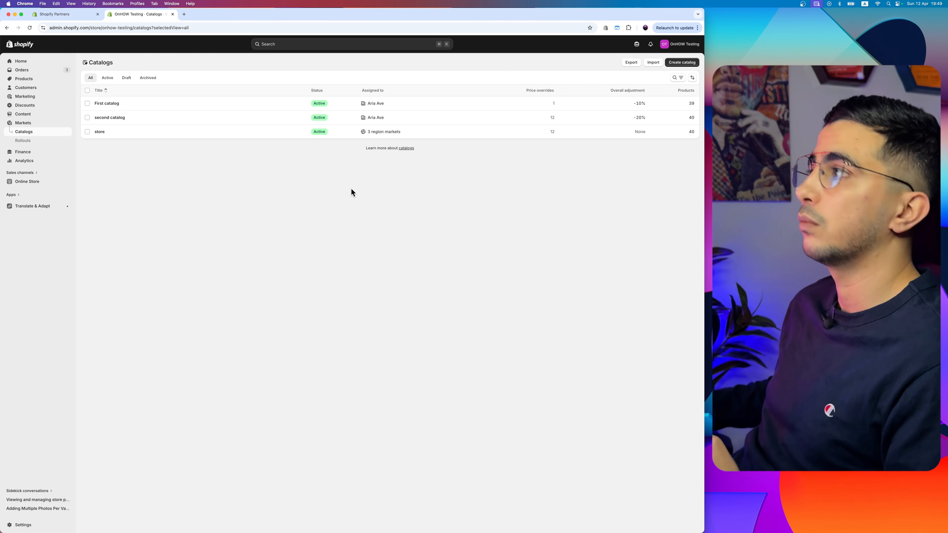
Start a new catalog and title it "quantity based discount".
click(682, 62)
click(288, 87)
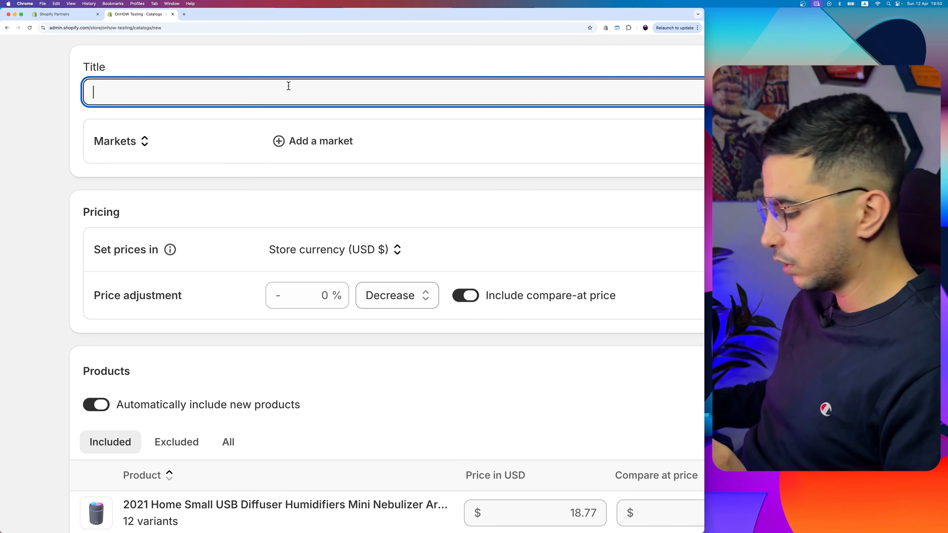
text(quantity based discount)
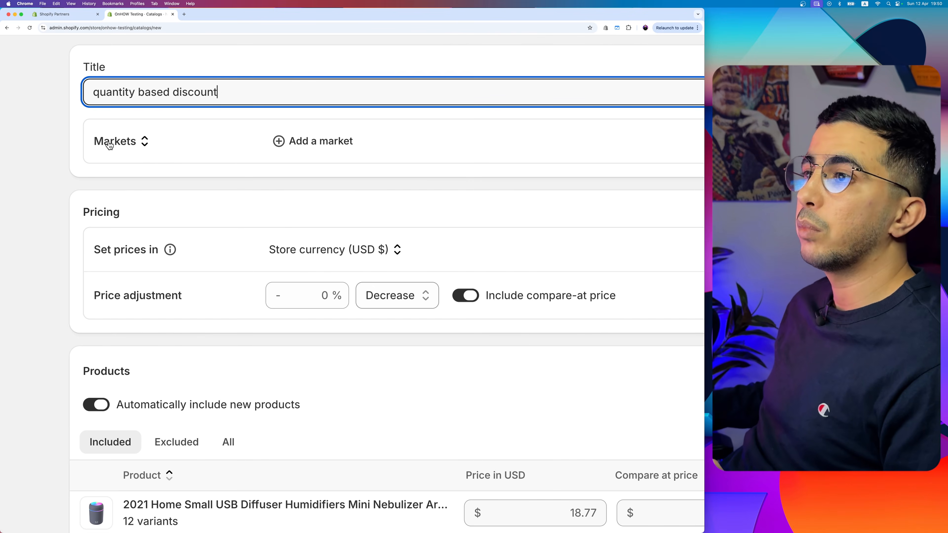
scroll(108, 142, left, 2)
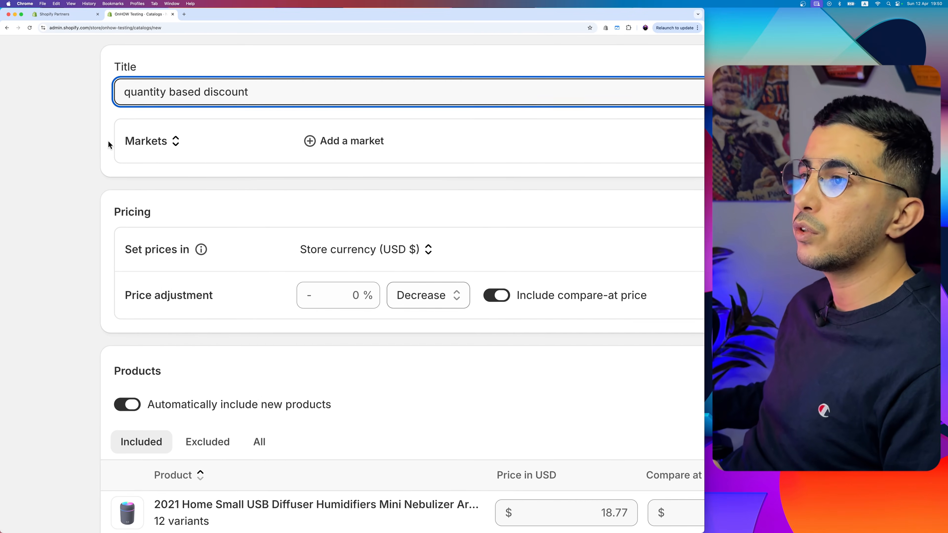
click(154, 146)
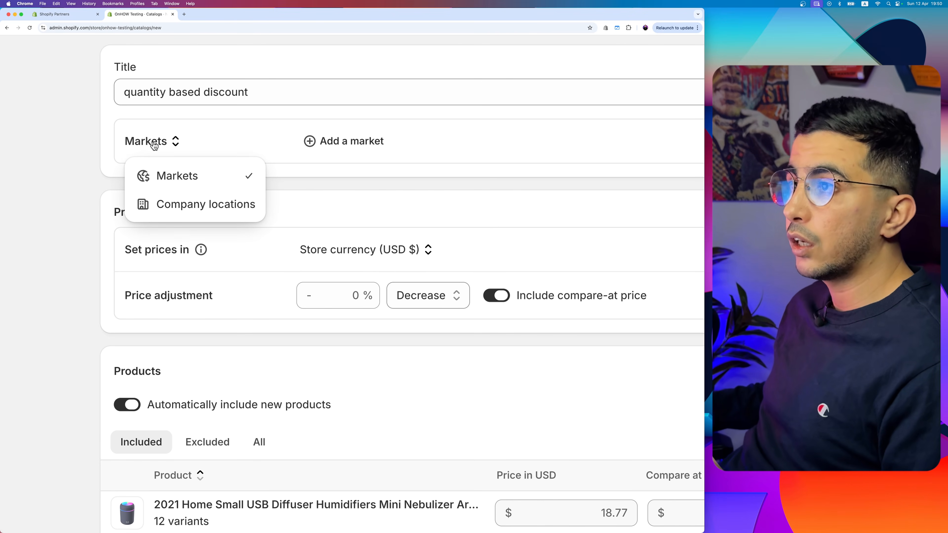
click(174, 209)
click(175, 146)
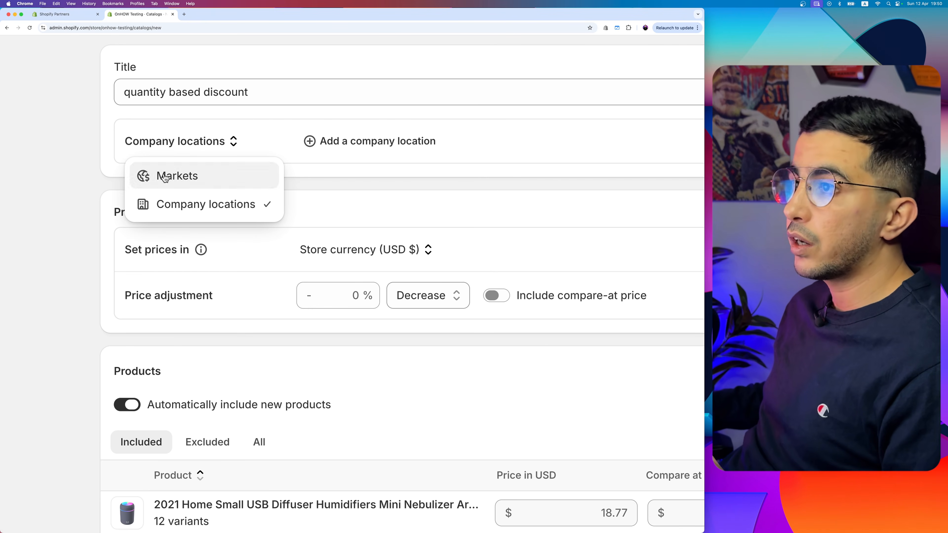
click(164, 176)
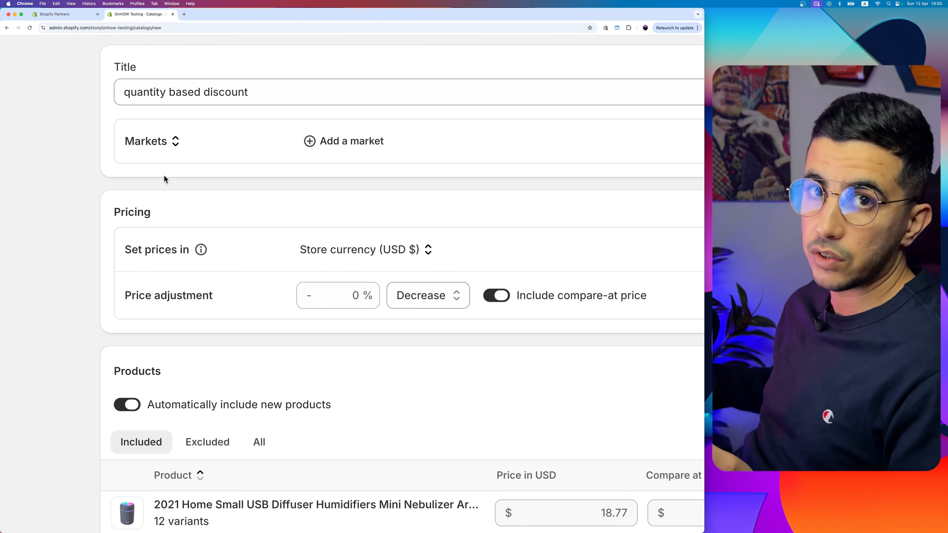
Set the catalog to apply to company locations and assign it to the location of First Company.
click(162, 140)
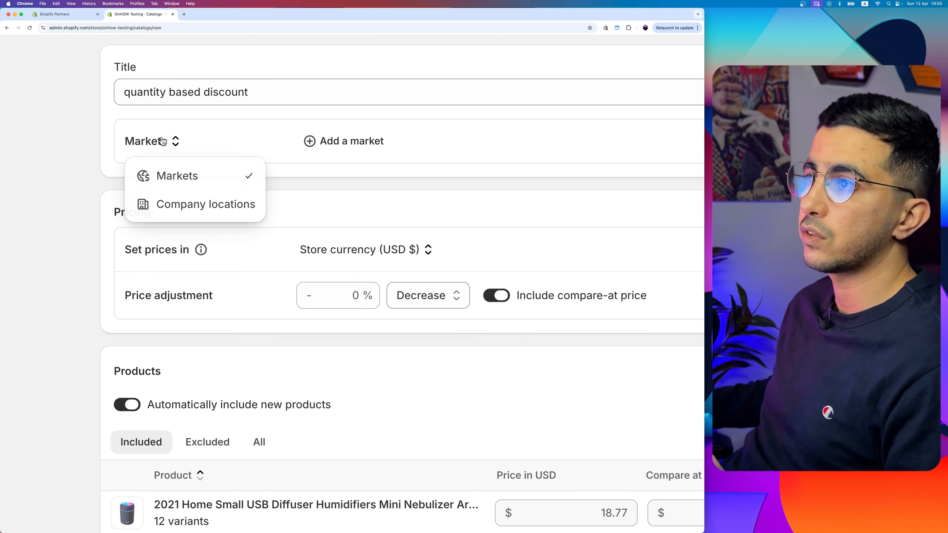
click(185, 204)
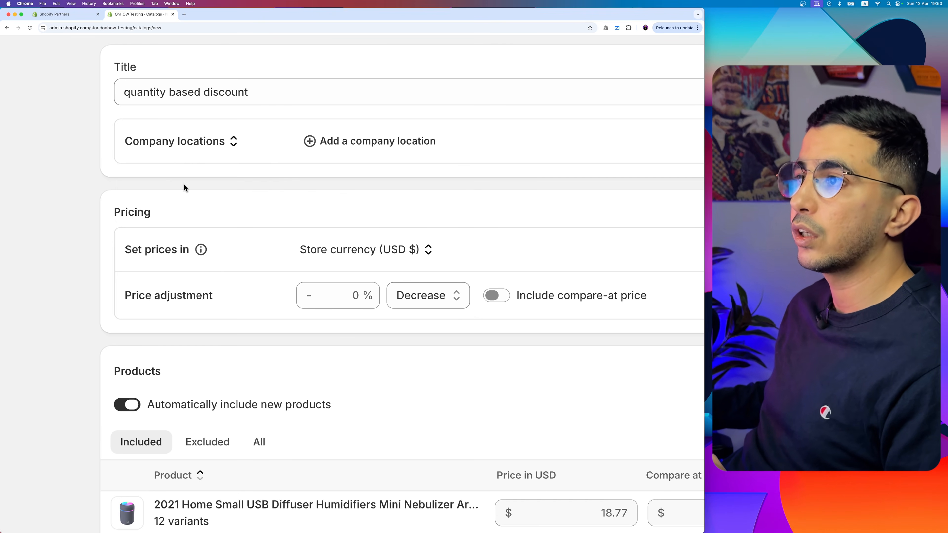
click(374, 142)
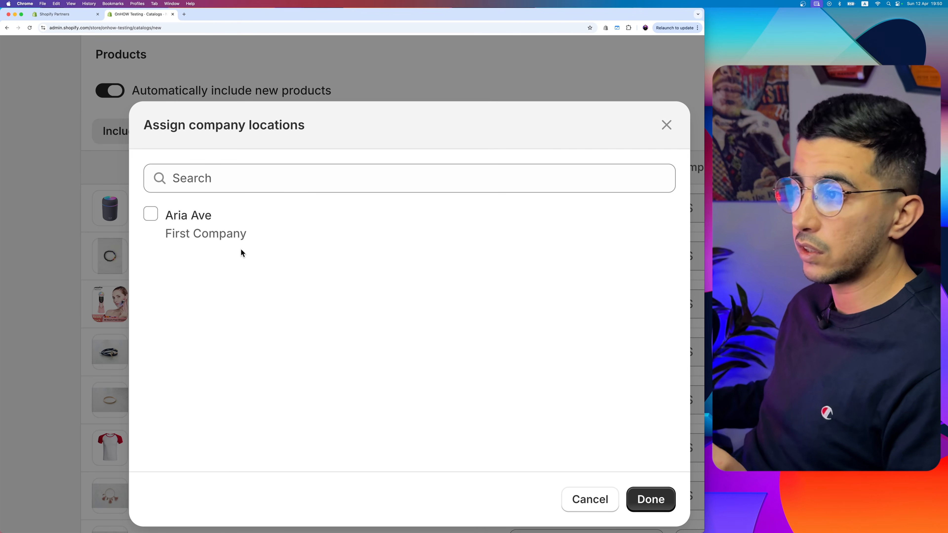
click(151, 214)
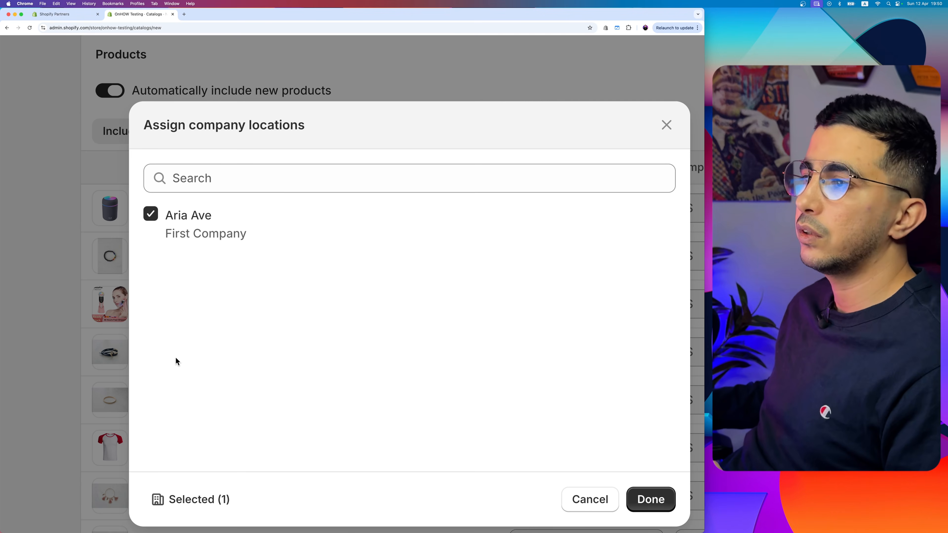
click(649, 499)
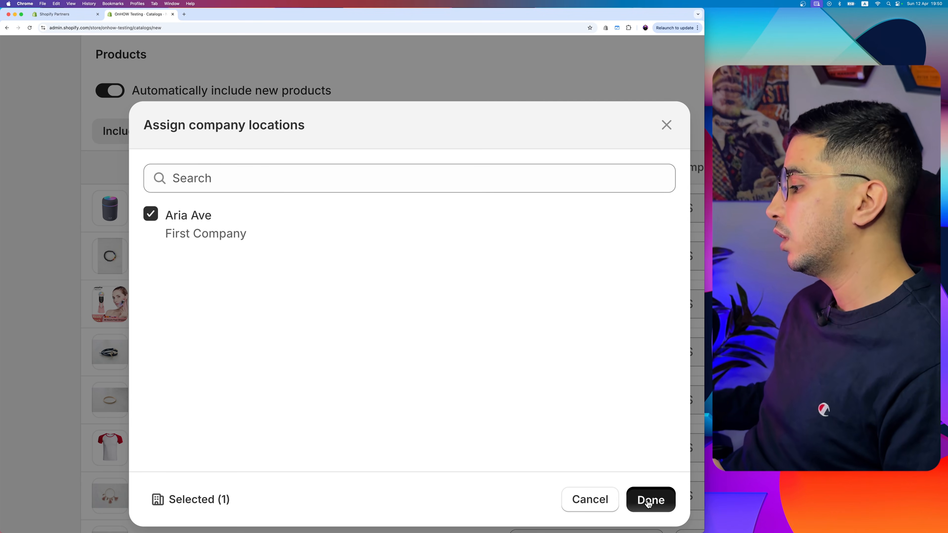
Check the currencies offered for the catalog's prices, keeping US Dollar (USD $) selected.
key(super+0)
key(super+equal)
key(super+equal)
key(super+equal)
key(super+equal)
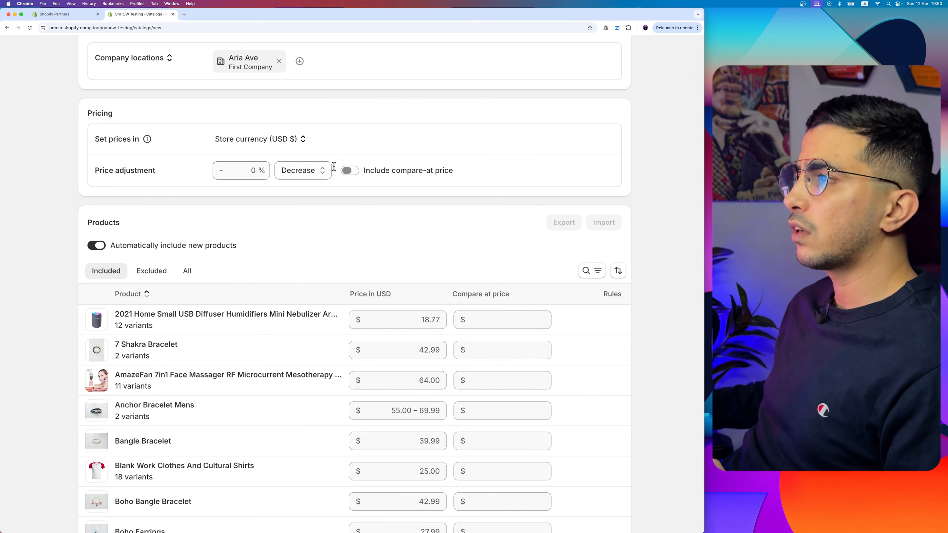
scroll(333, 168, up, 1)
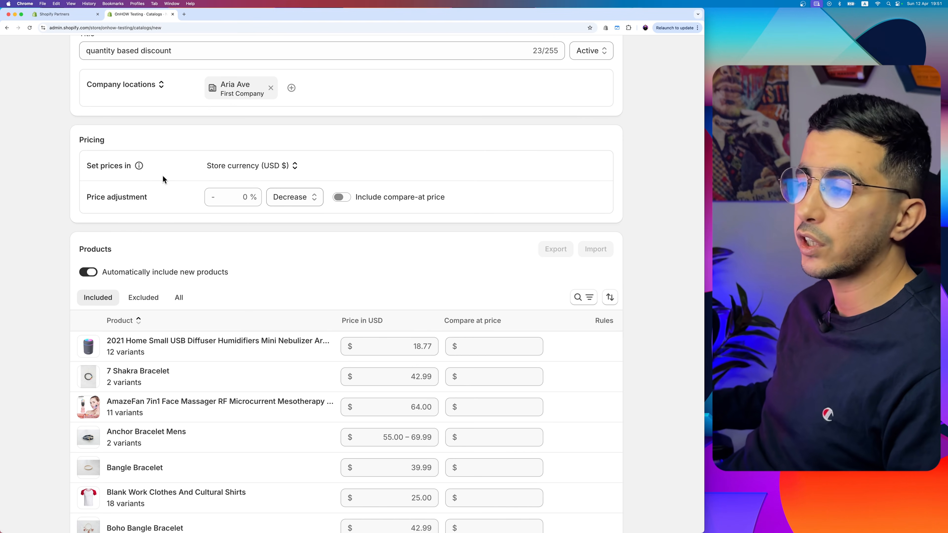
drag(83, 171, 188, 170)
click(276, 165)
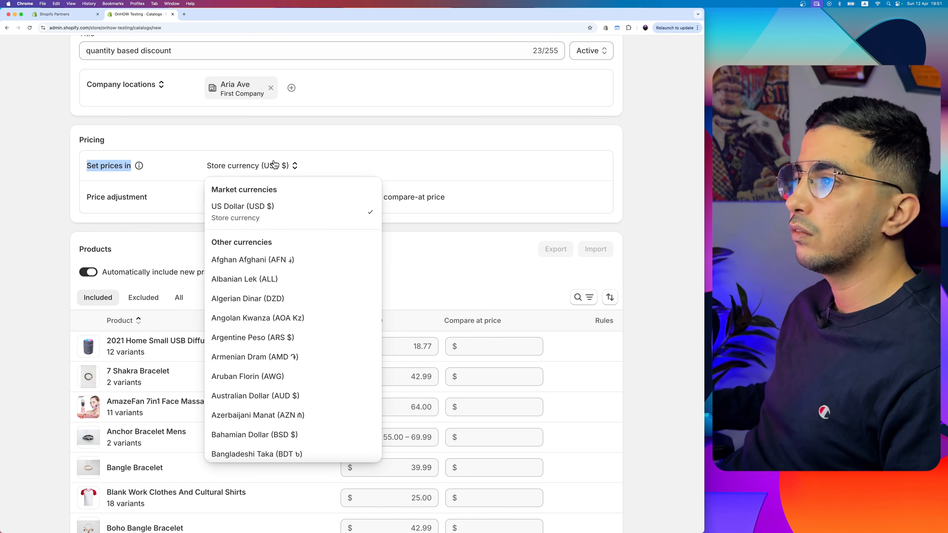
click(235, 211)
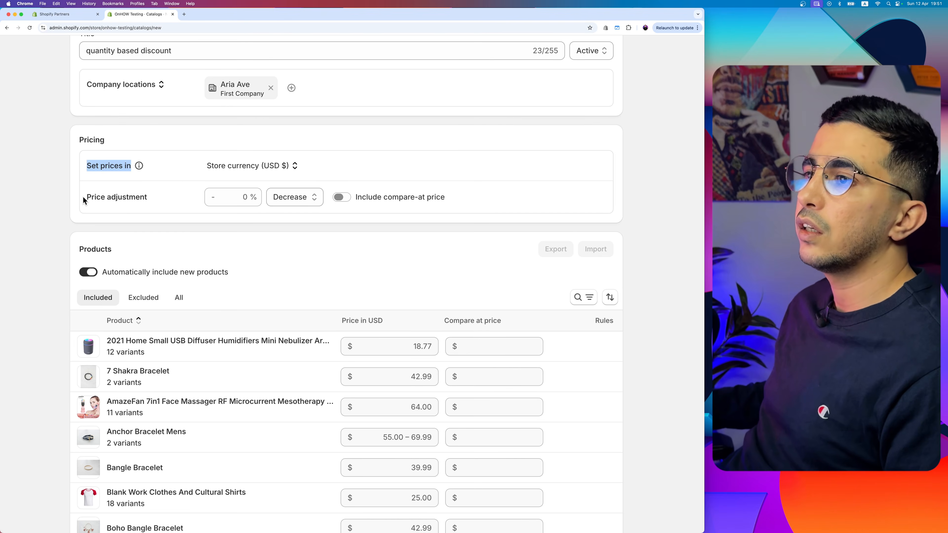
Examine the catalog's overall price adjustment settings, including the percentage and the Decrease or Increase options.
drag(84, 200, 207, 201)
click(238, 201)
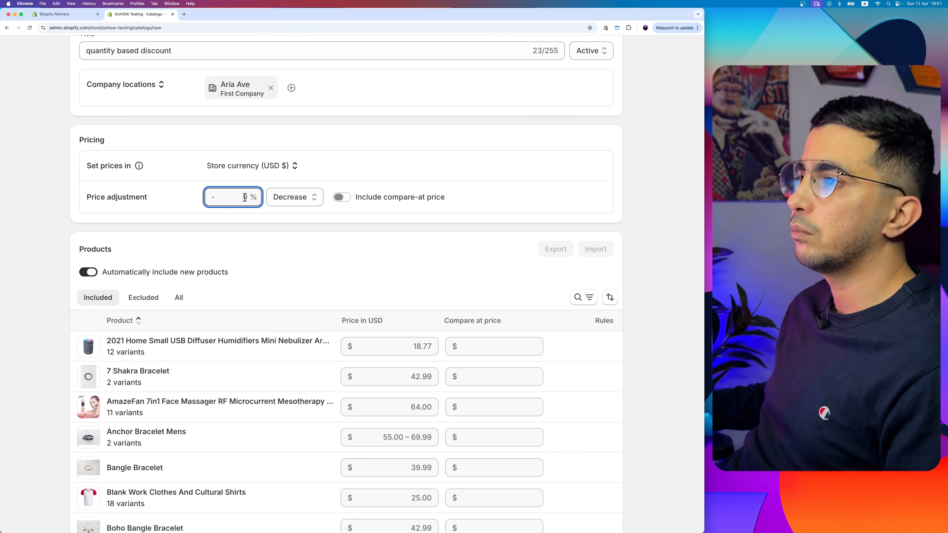
scroll(246, 197, up, 2)
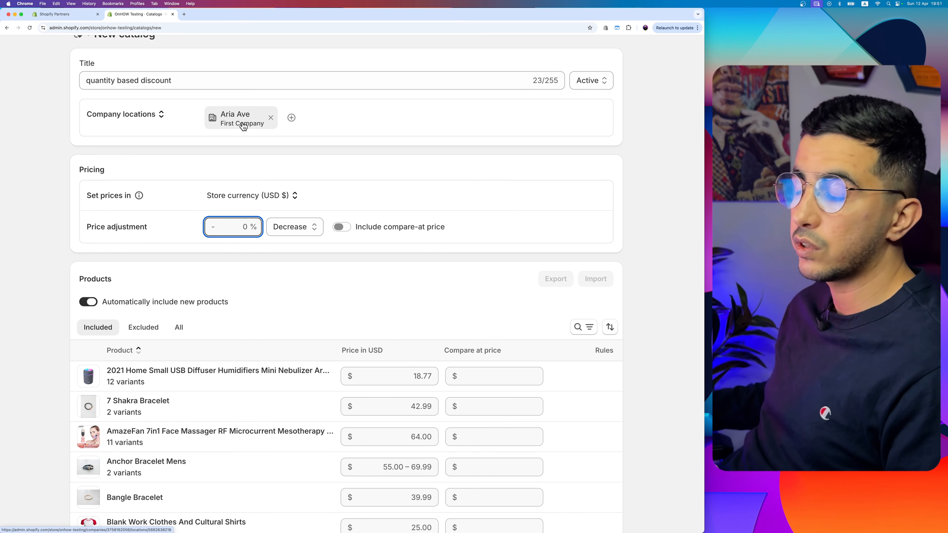
click(289, 228)
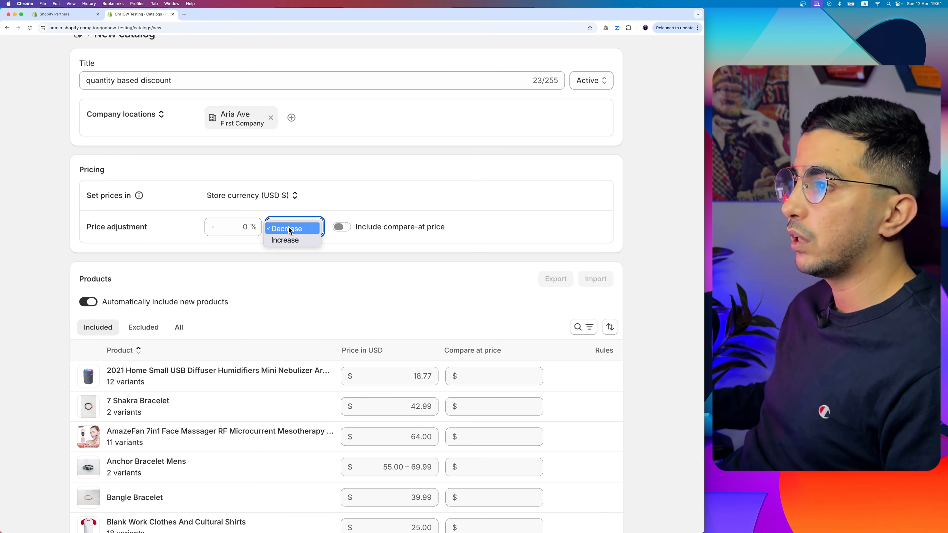
click(211, 263)
click(252, 228)
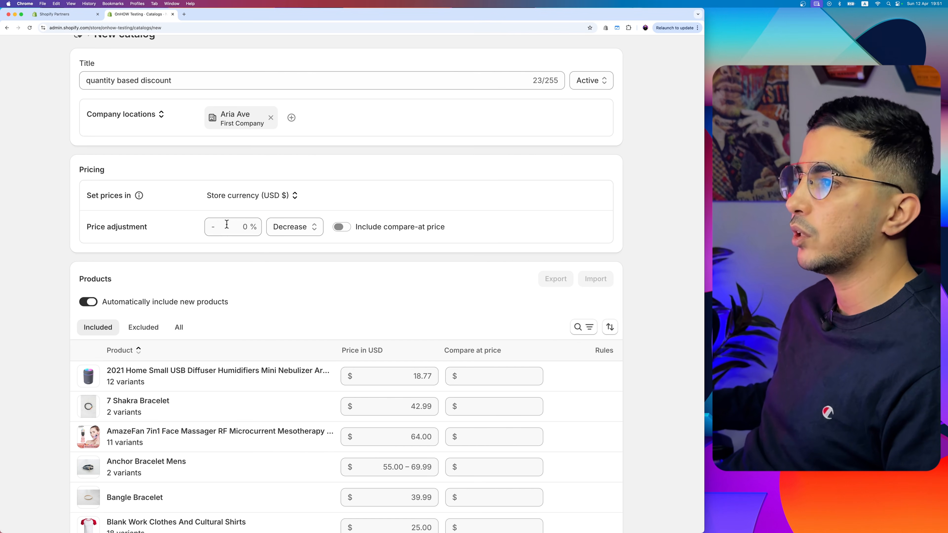
click(149, 238)
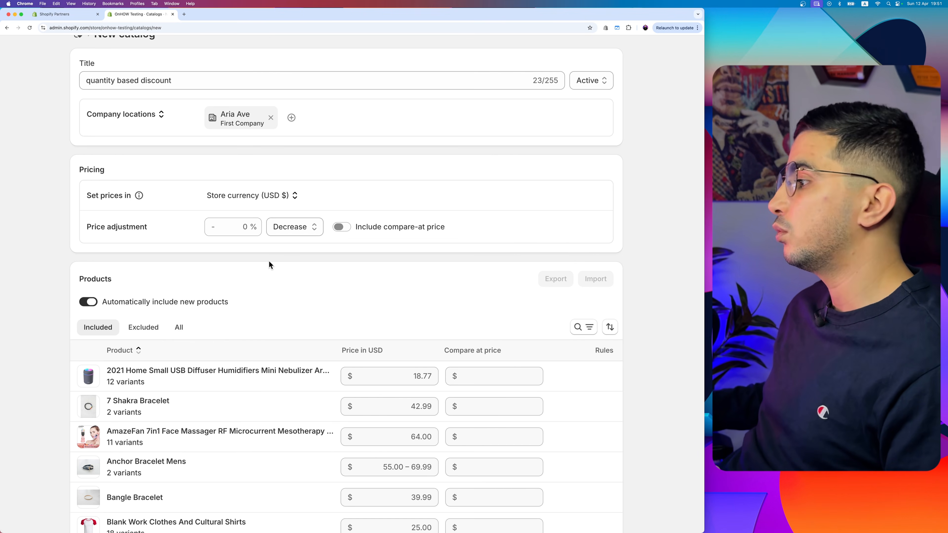
Review the new catalog's product list and save the catalog.
scroll(271, 265, down, 4)
scroll(271, 265, up, 4)
scroll(271, 264, down, 5)
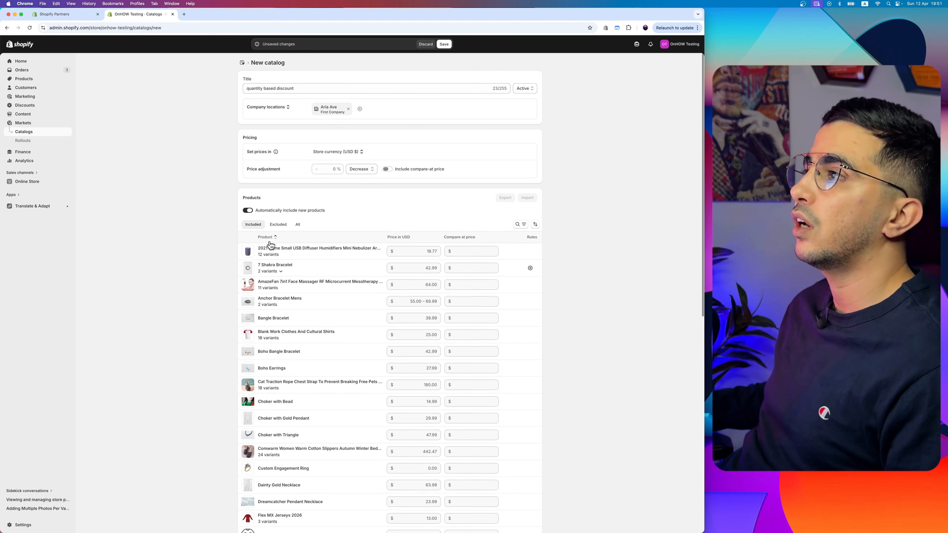
click(444, 44)
scroll(351, 199, up, 5)
scroll(350, 198, right, 2)
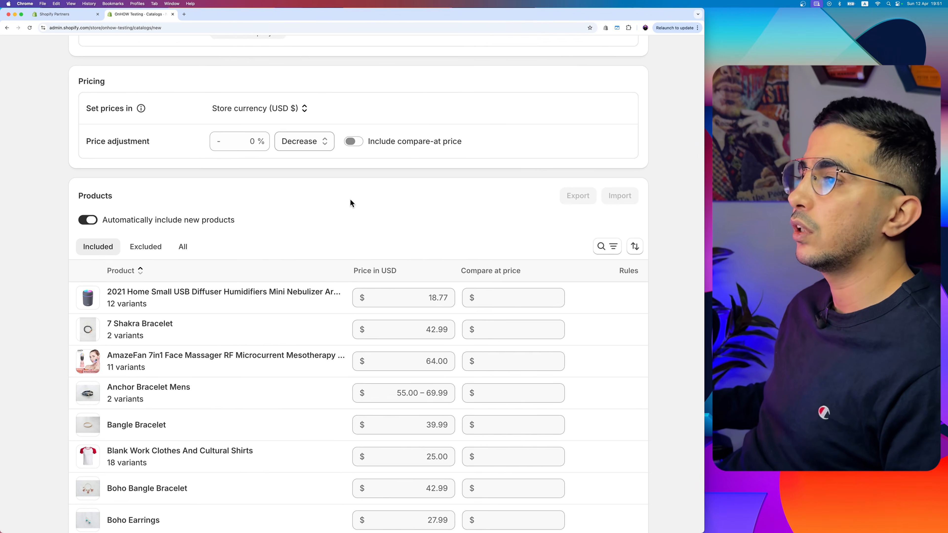
Select 7 Shakra Bracelet to inspect the option for excluding it from the catalog, and clear the selection again.
scroll(351, 198, down, 1)
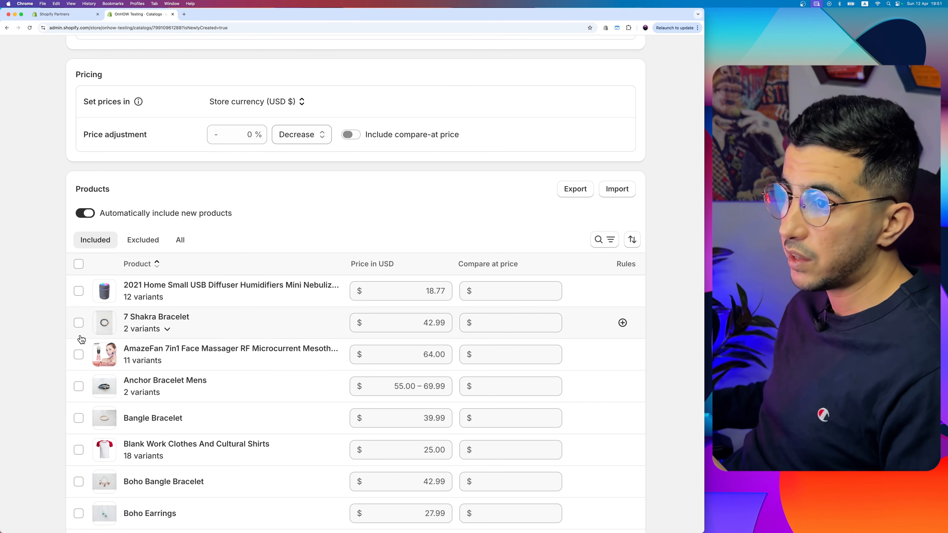
click(79, 323)
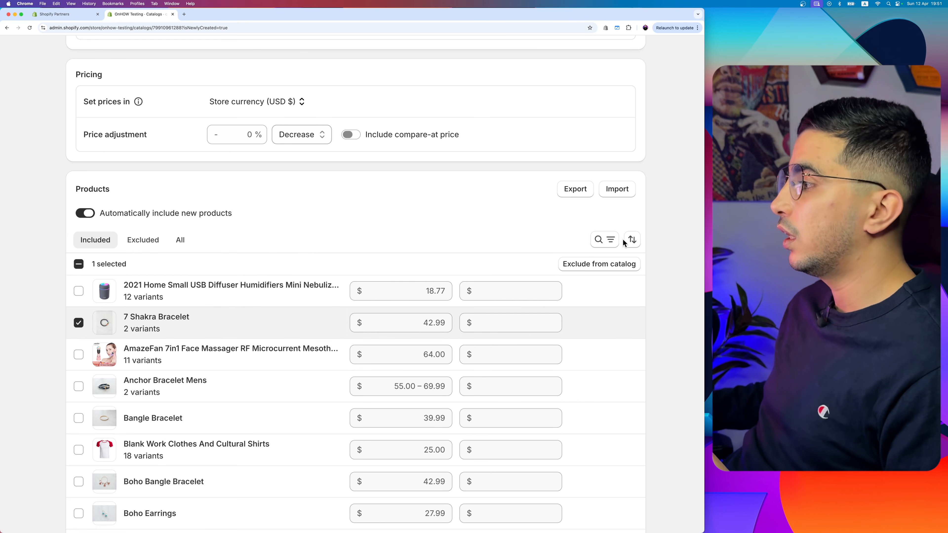
scroll(610, 270, up, 5)
scroll(611, 269, right, 2)
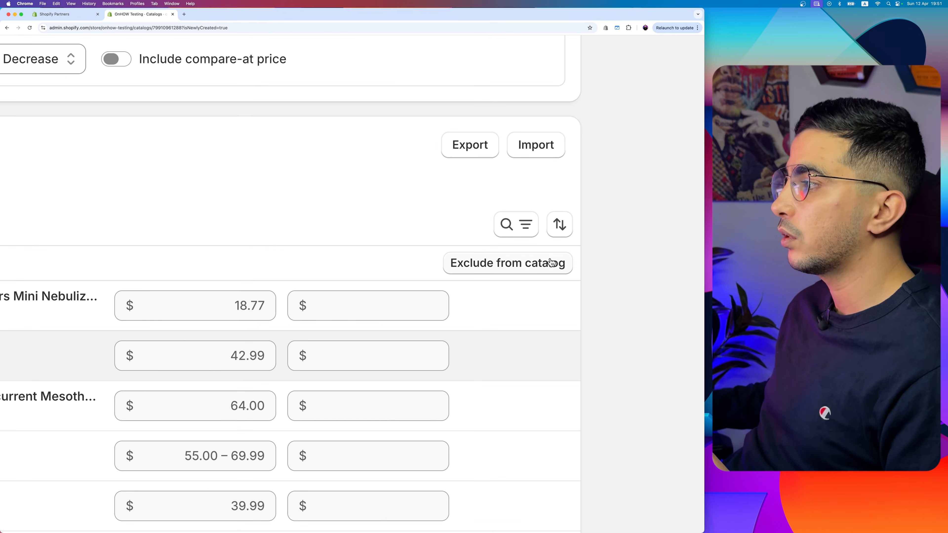
scroll(531, 267, down, 5)
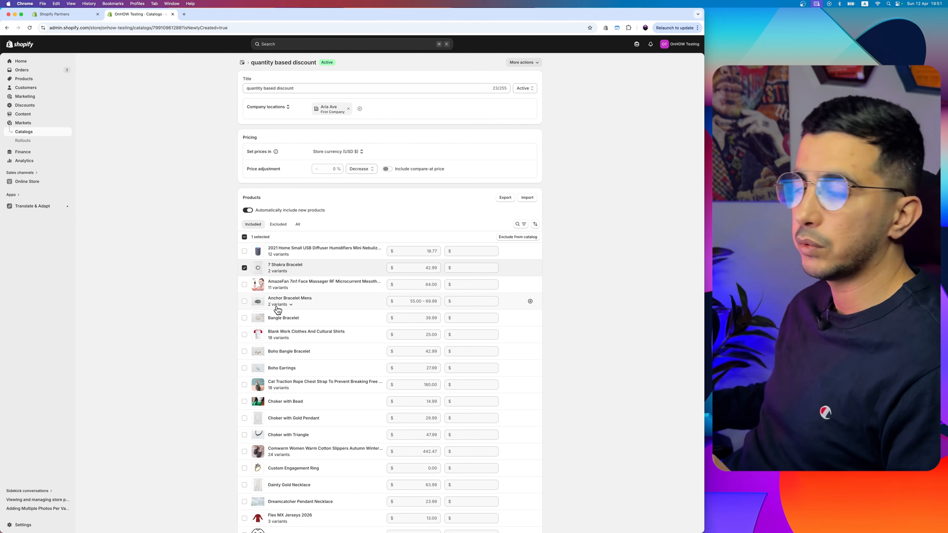
scroll(286, 381, down, 10)
scroll(280, 381, up, 10)
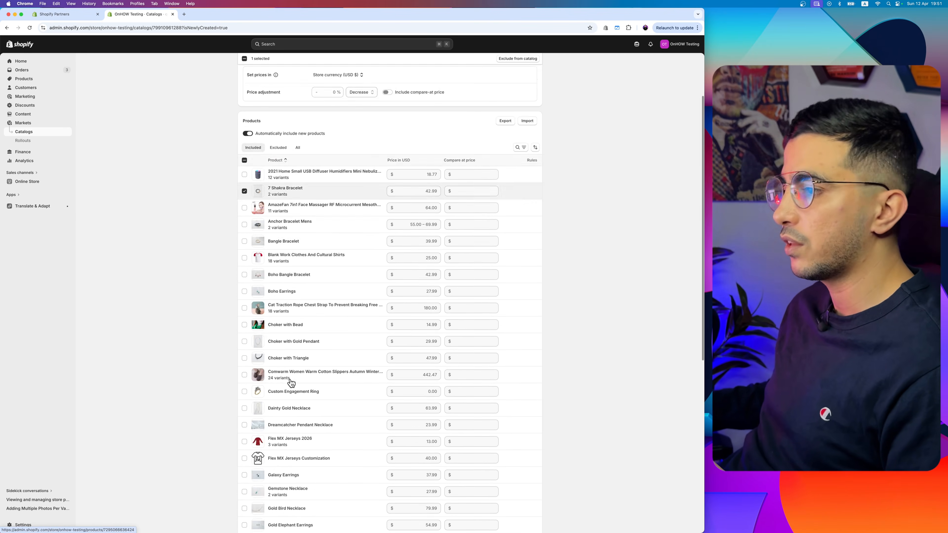
click(245, 268)
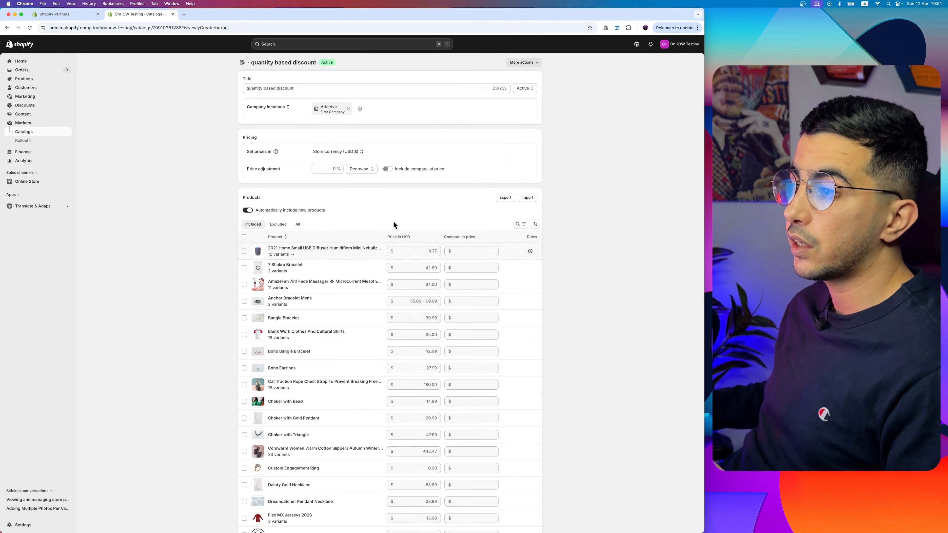
Look at the CSV export and import dialogs for the catalog's products and close both without changes.
scroll(465, 203, up, 5)
scroll(509, 203, right, 5)
click(442, 195)
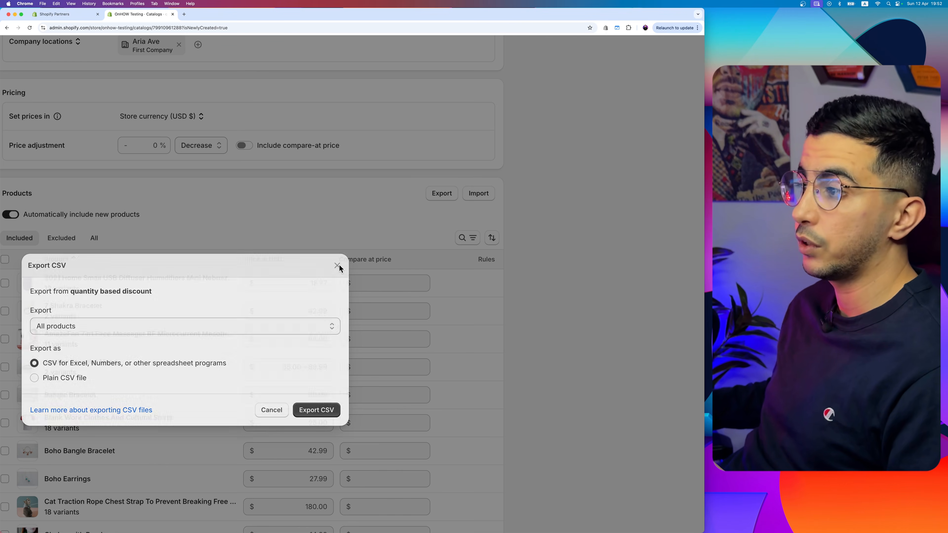
click(337, 264)
click(488, 193)
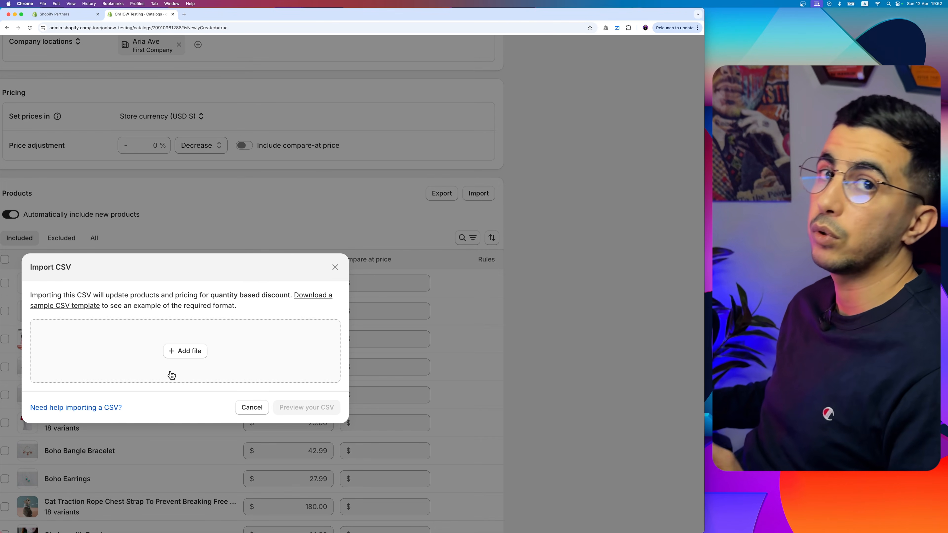
click(336, 267)
Look over the Rules column and expand the variants of the 2021 Home Small USB Diffuser product, collapsing them again.
scroll(270, 238, left, 5)
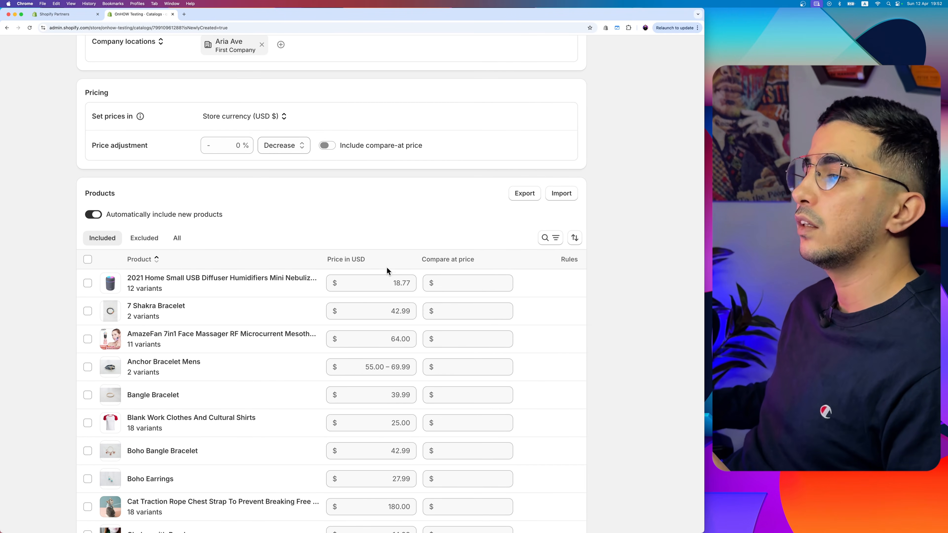
scroll(570, 257, up, 5)
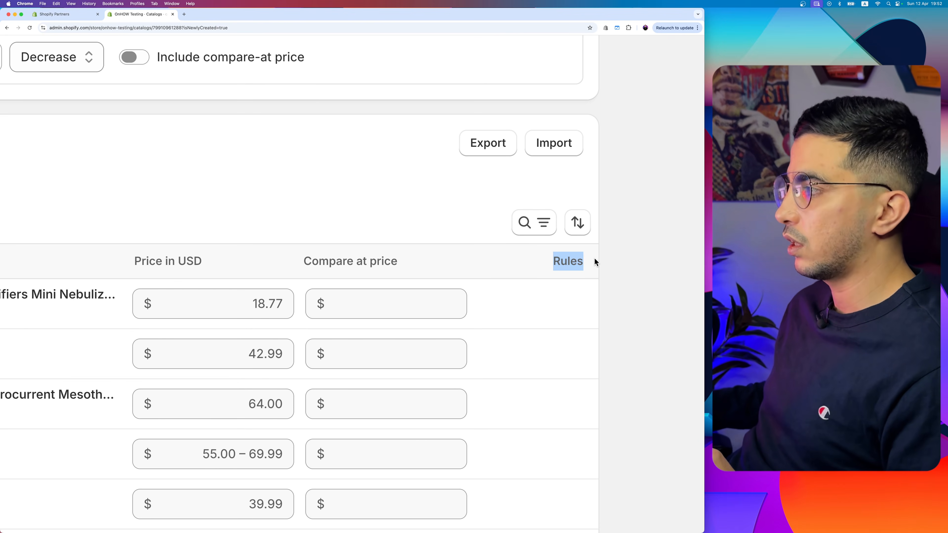
scroll(561, 298, down, 2)
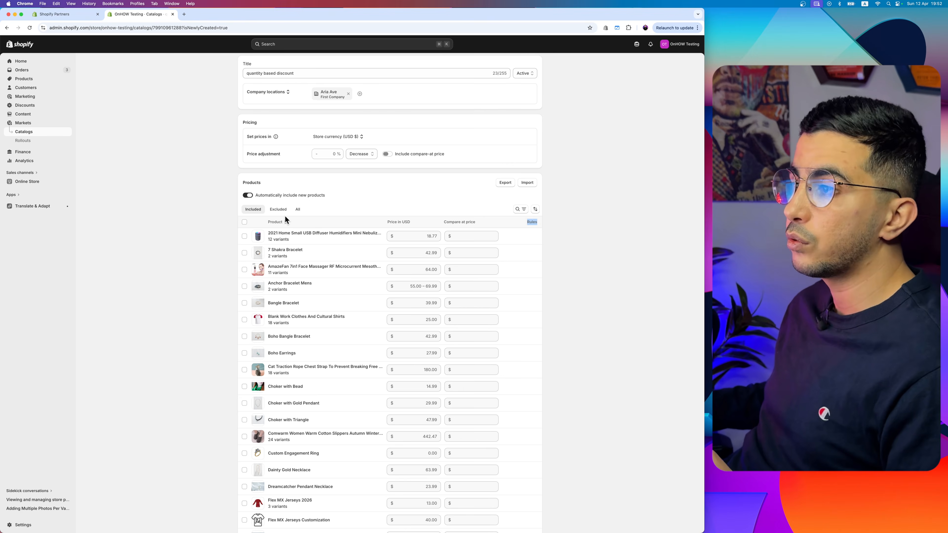
scroll(284, 235, up, 5)
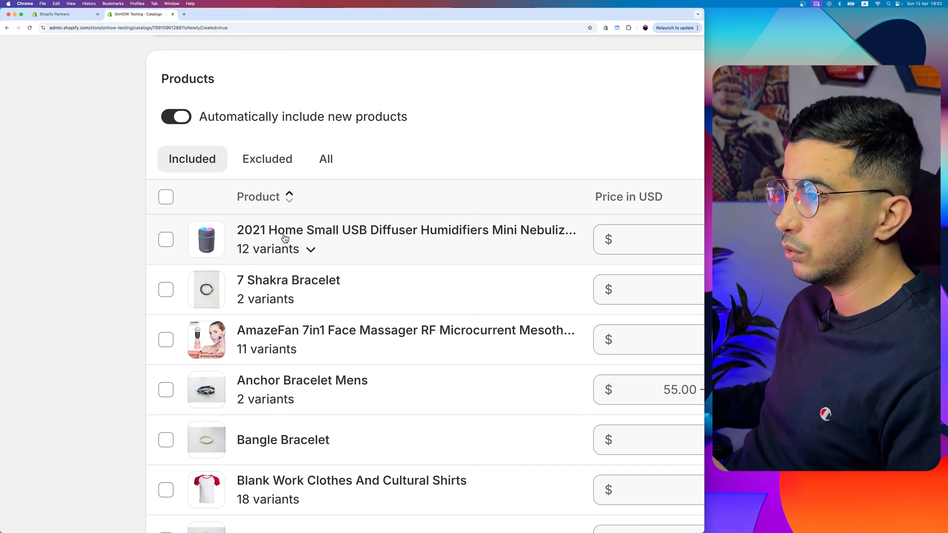
click(311, 251)
scroll(310, 251, down, 5)
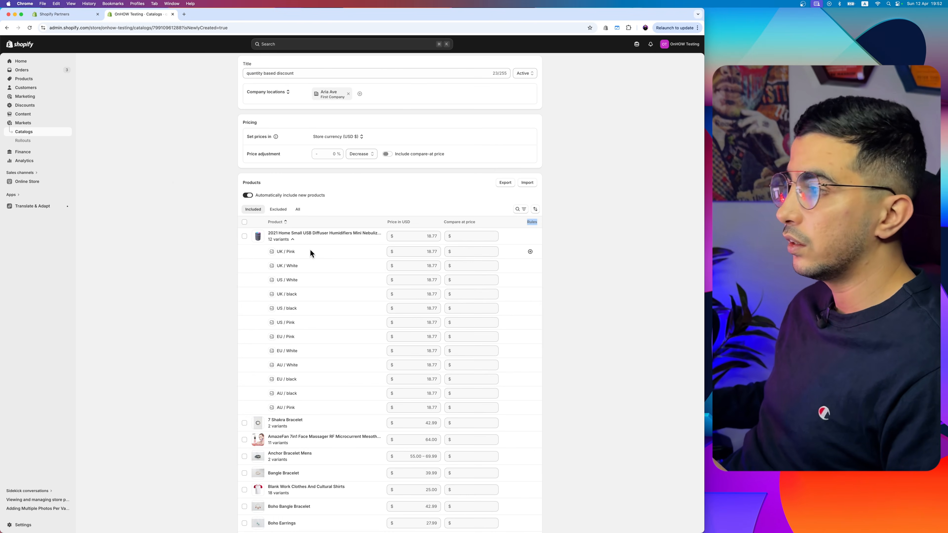
scroll(512, 269, up, 3)
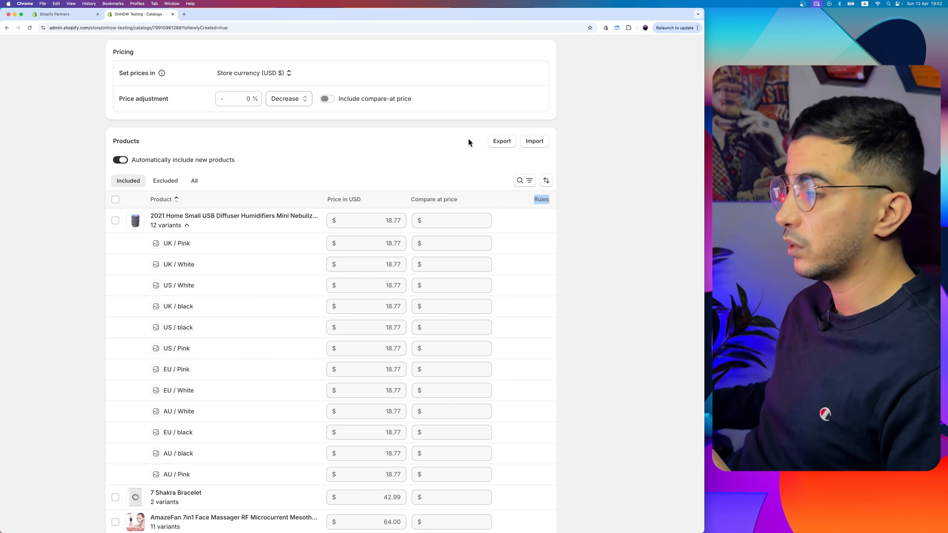
click(187, 226)
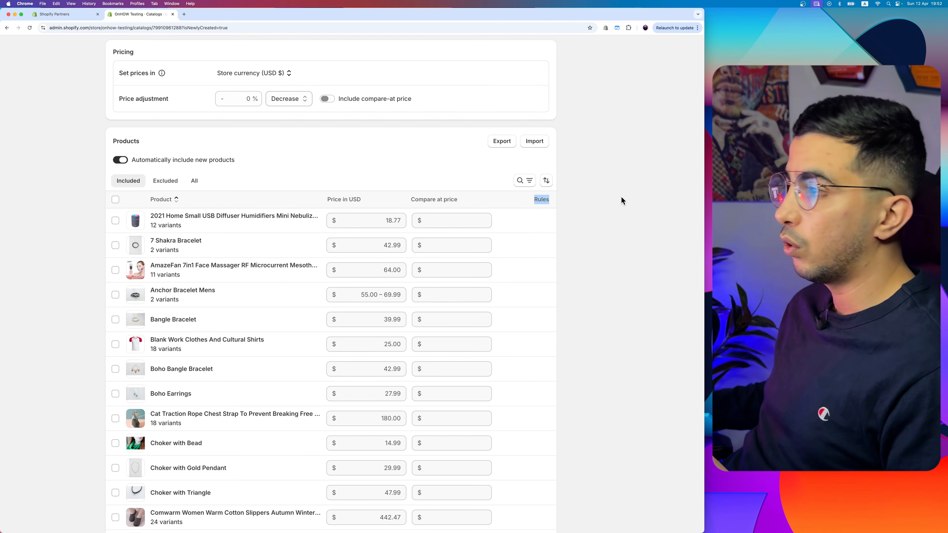
Open the quantity rules and volume pricing for the 2021 Home Small USB Diffuser product and review the increment, minimum and maximum settings.
click(540, 221)
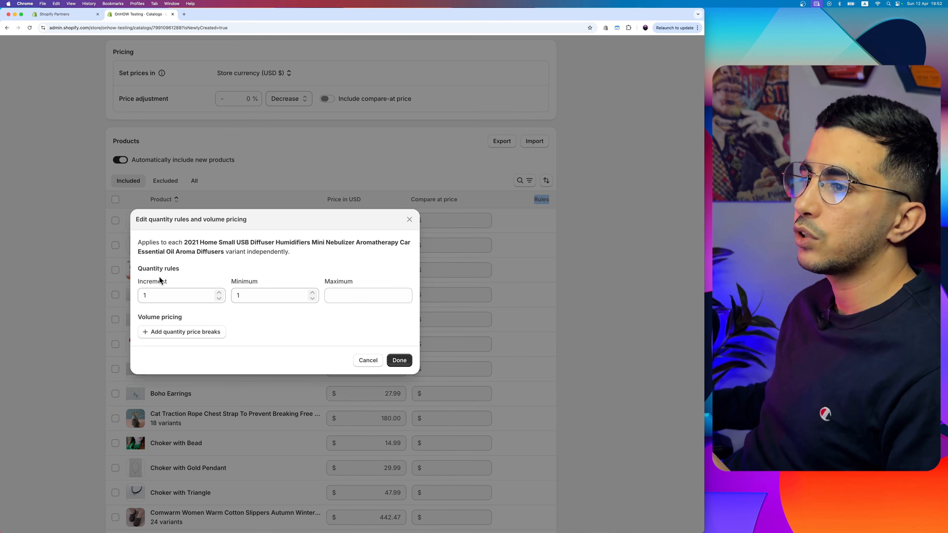
scroll(138, 276, up, 3)
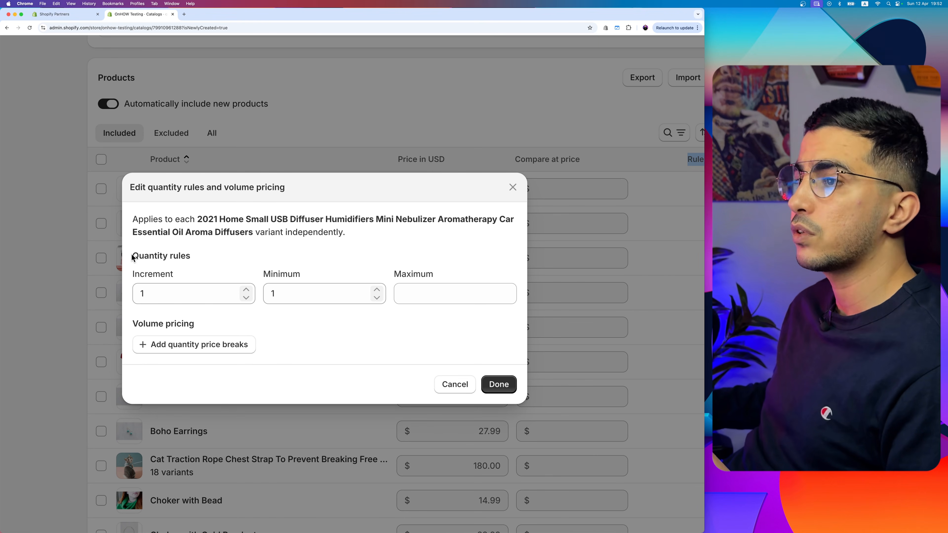
drag(132, 256, 249, 255)
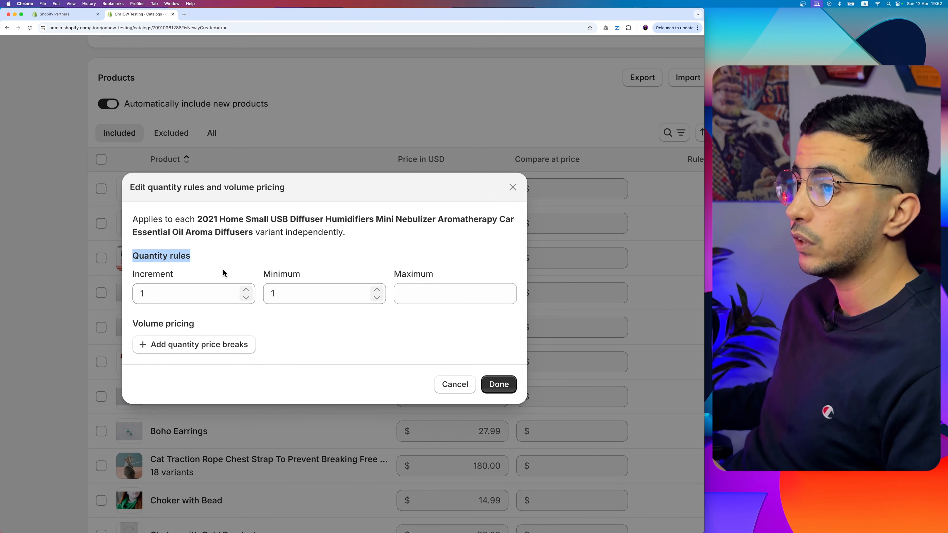
drag(135, 275, 364, 307)
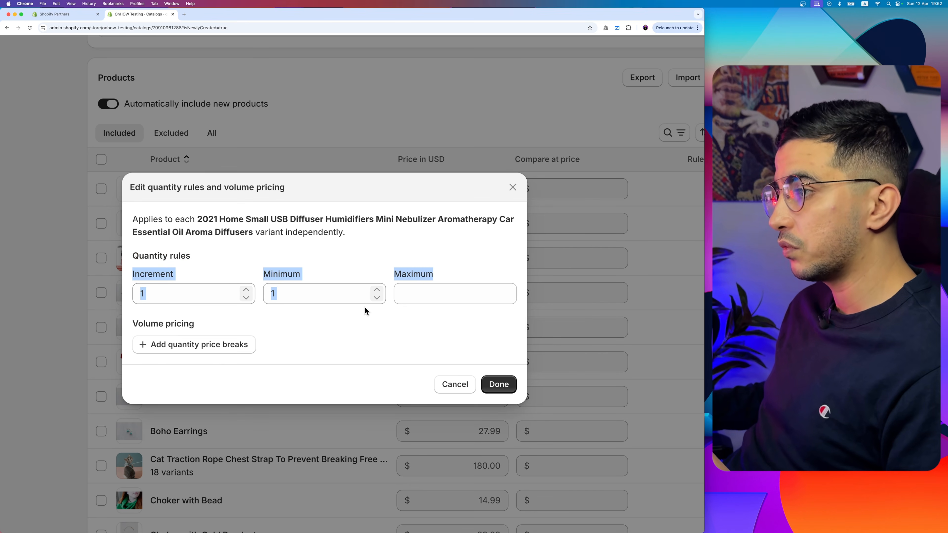
click(328, 317)
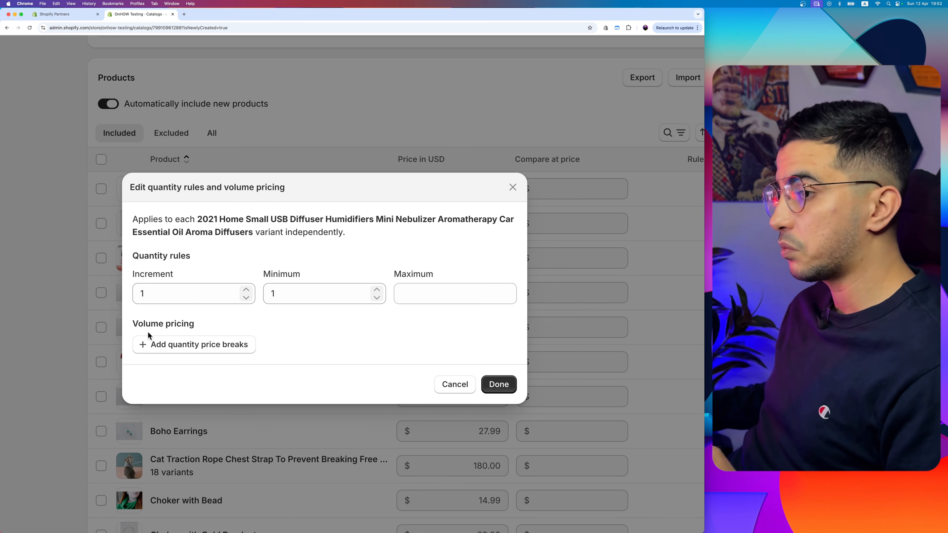
drag(134, 322, 251, 322)
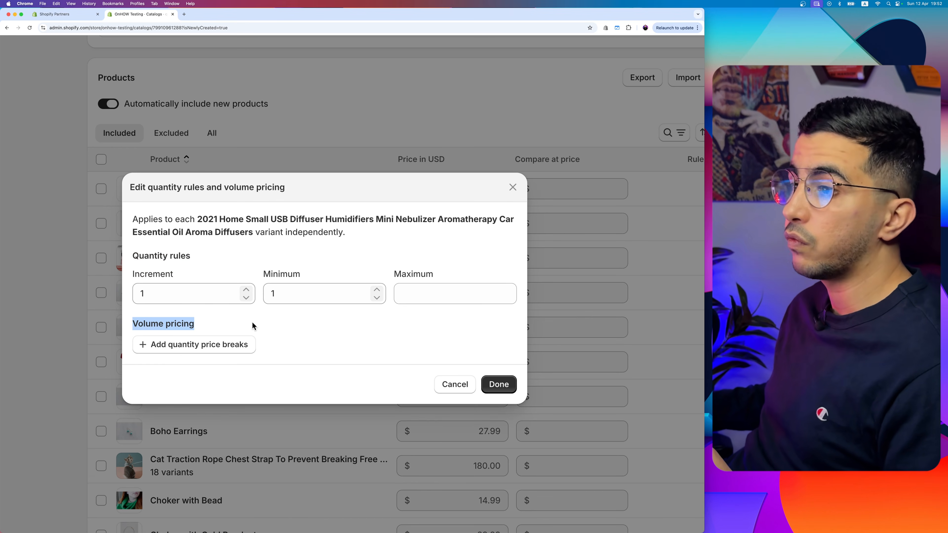
Add a quantity price break for the diffuser at a quantity of 2 with a price of $18.00.
click(176, 348)
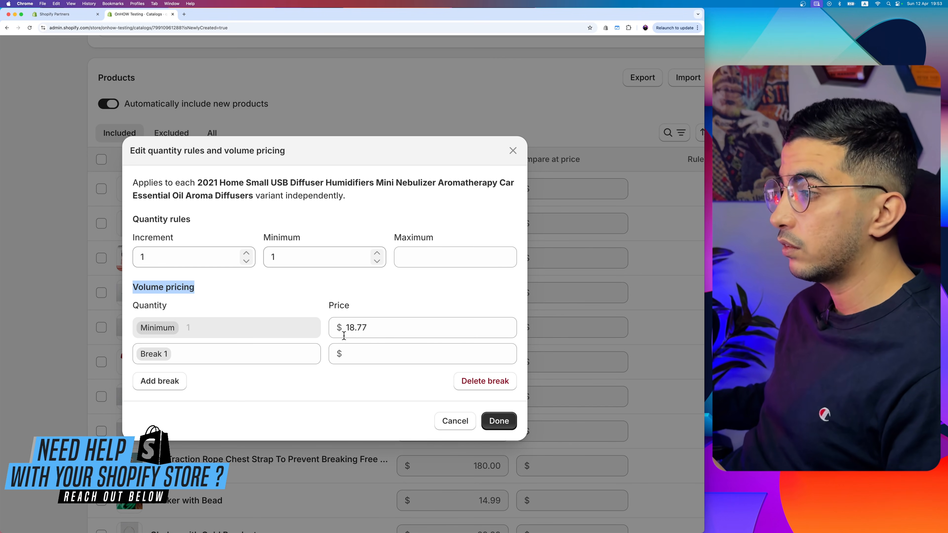
click(353, 328)
click(352, 329)
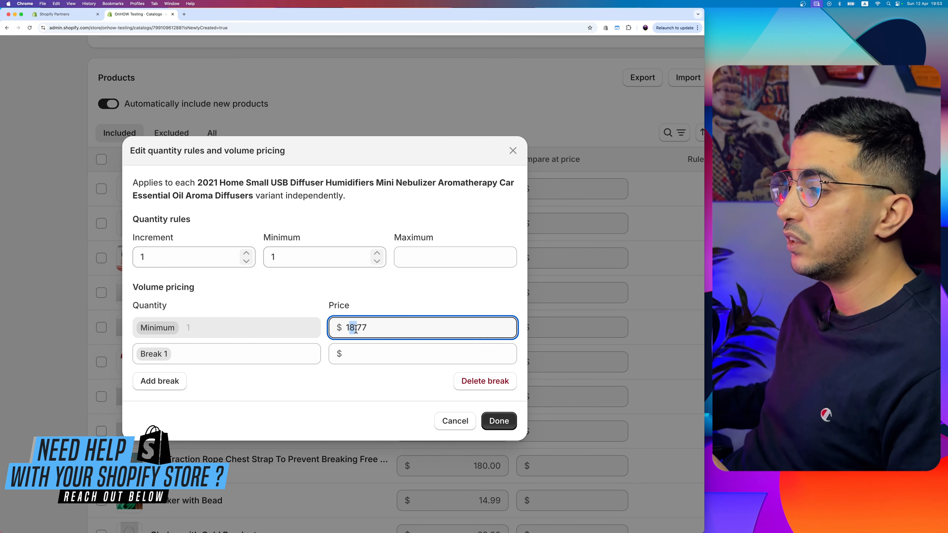
click(229, 353)
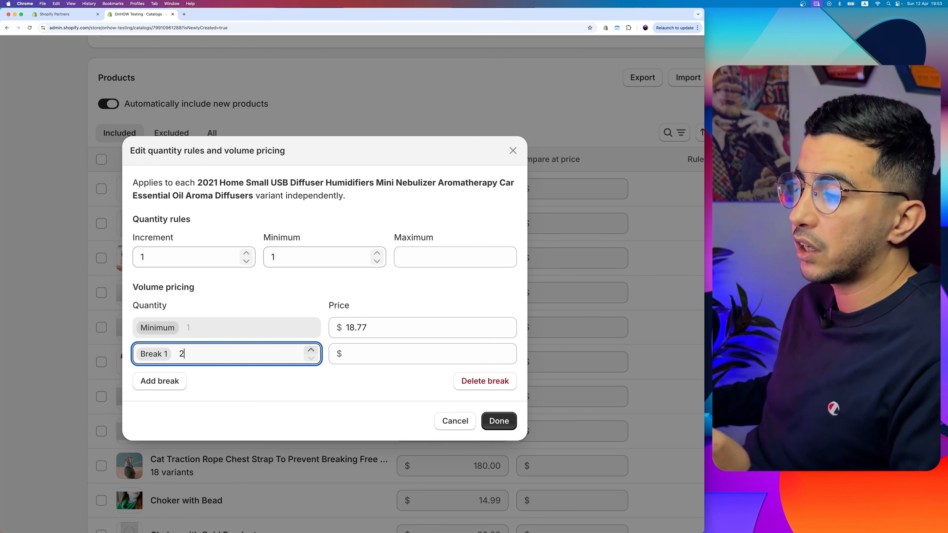
click(375, 357)
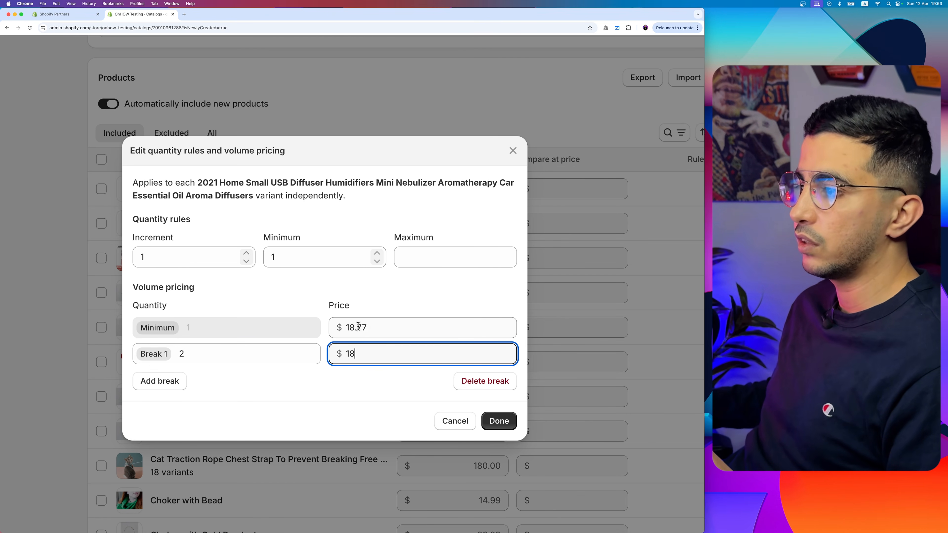
text(18)
drag(357, 327, 374, 328)
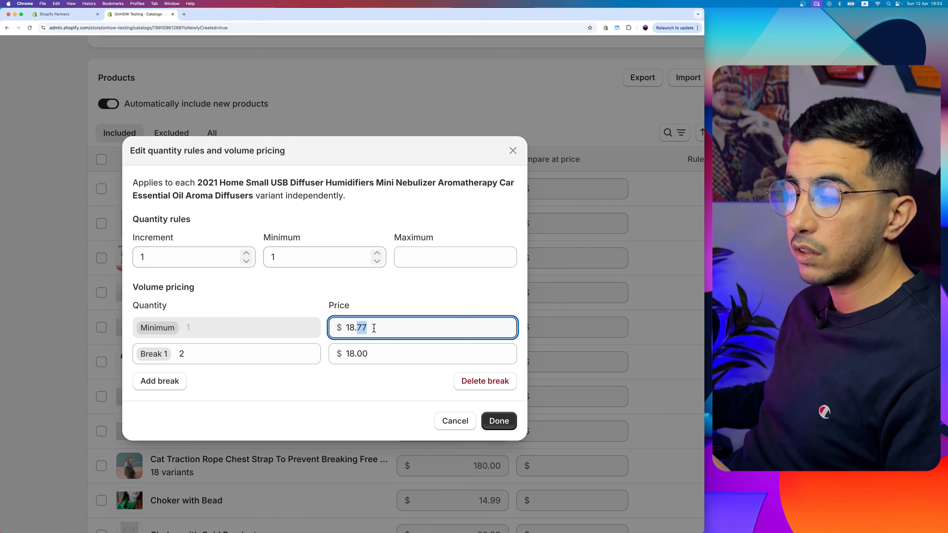
click(198, 358)
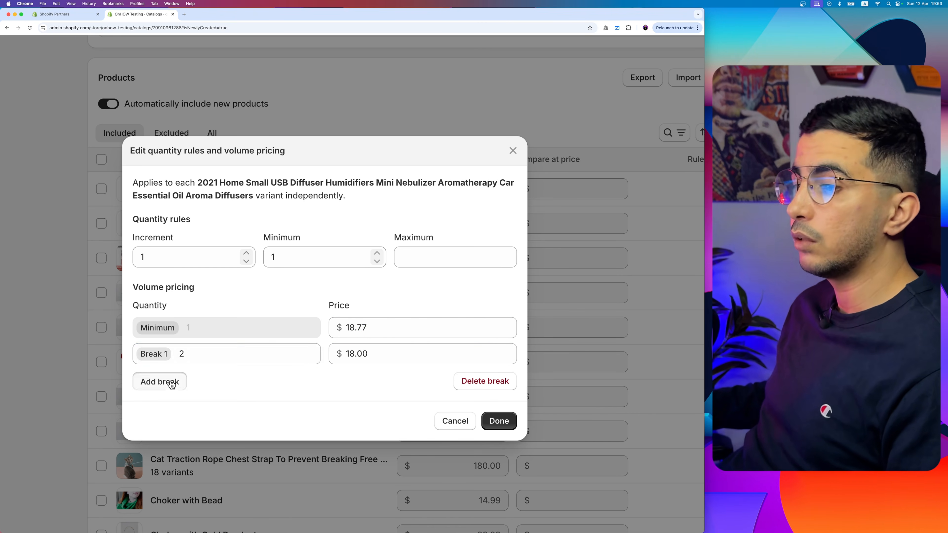
Add a second price break at a quantity of 4 with a price of $17.50.
click(172, 382)
click(206, 363)
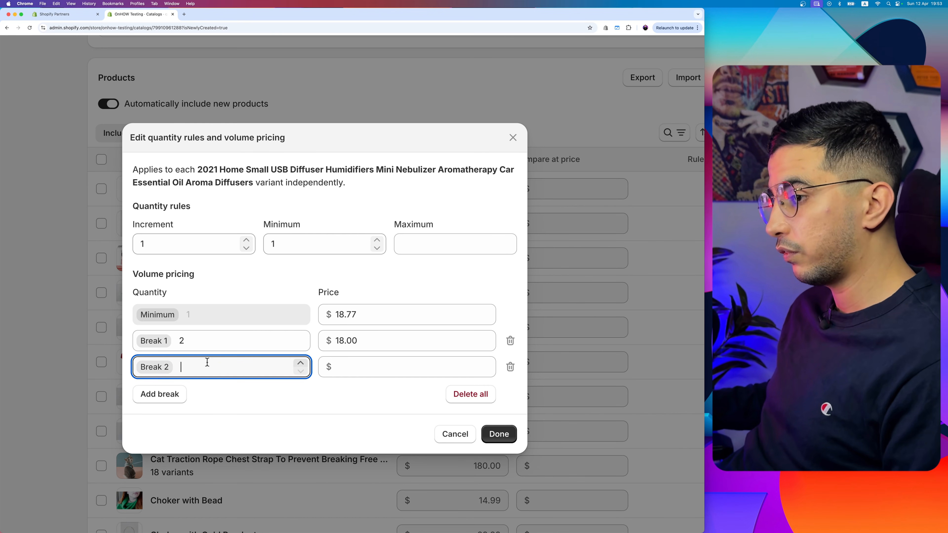
click(381, 367)
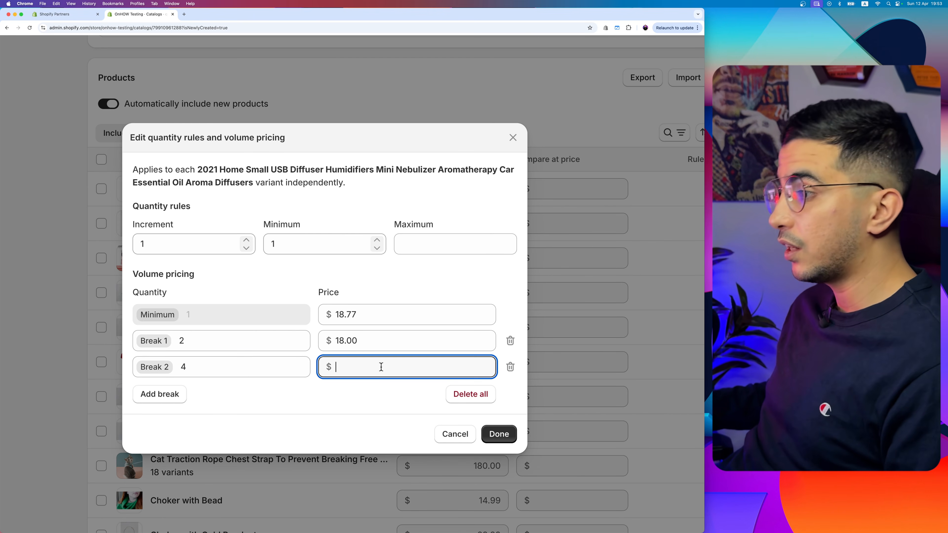
text(17)
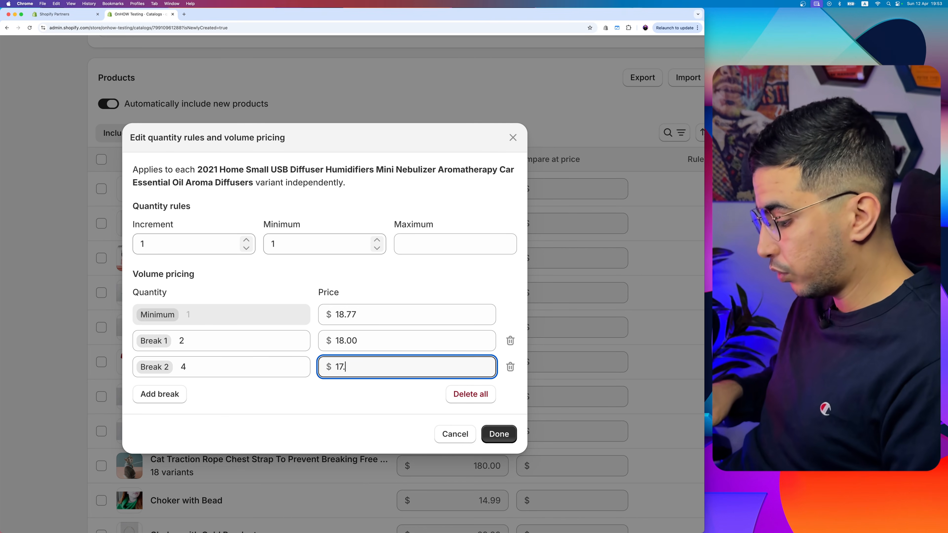
text(.50)
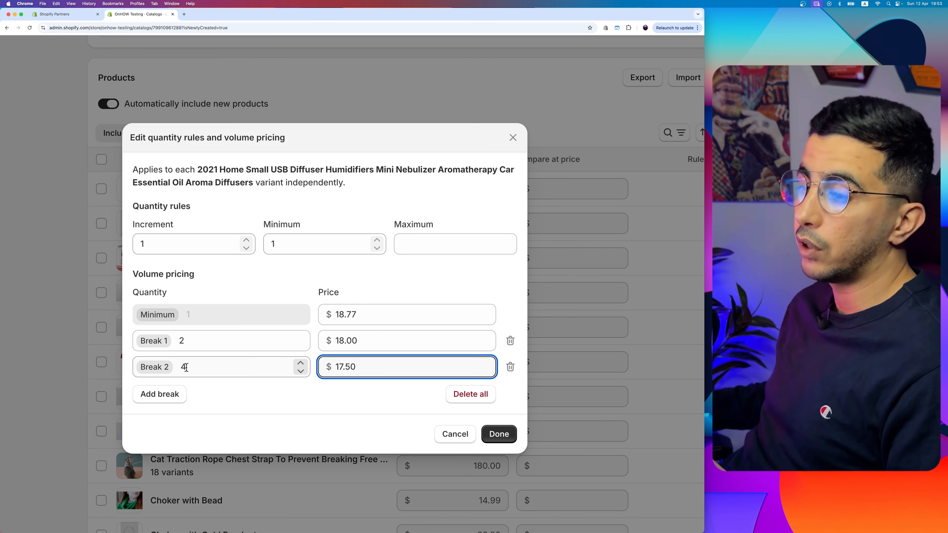
Add a third price break at a quantity of 6 with a price of $17.00 and check its values.
click(174, 392)
click(206, 381)
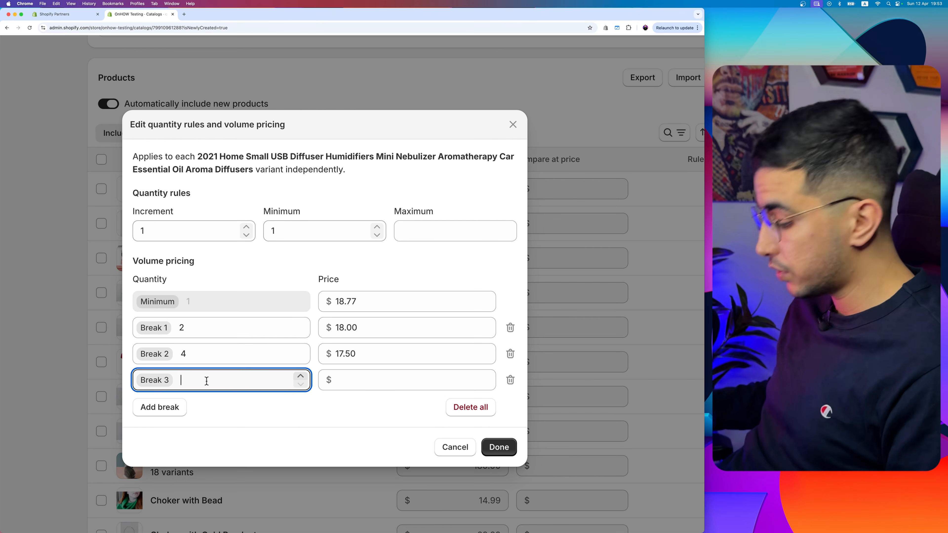
text(6)
click(382, 376)
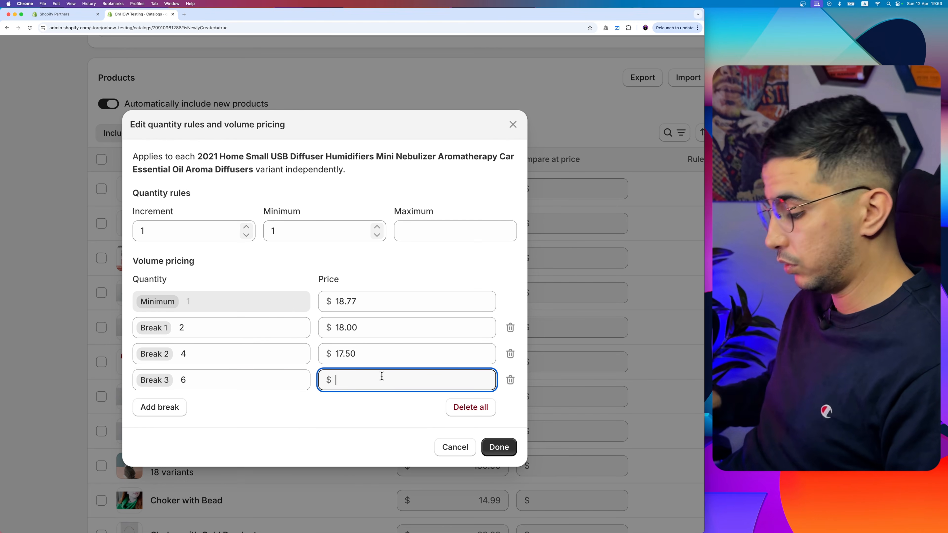
text(17)
click(245, 406)
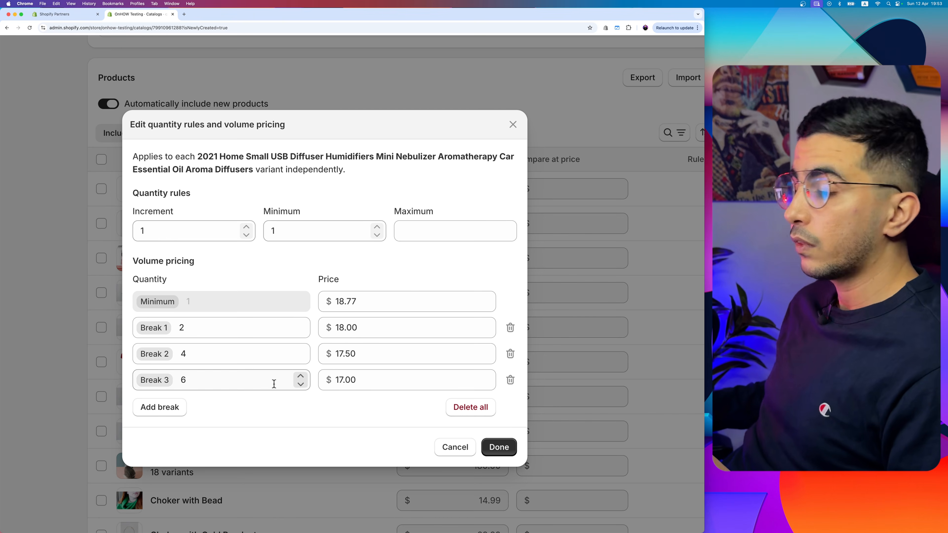
click(342, 381)
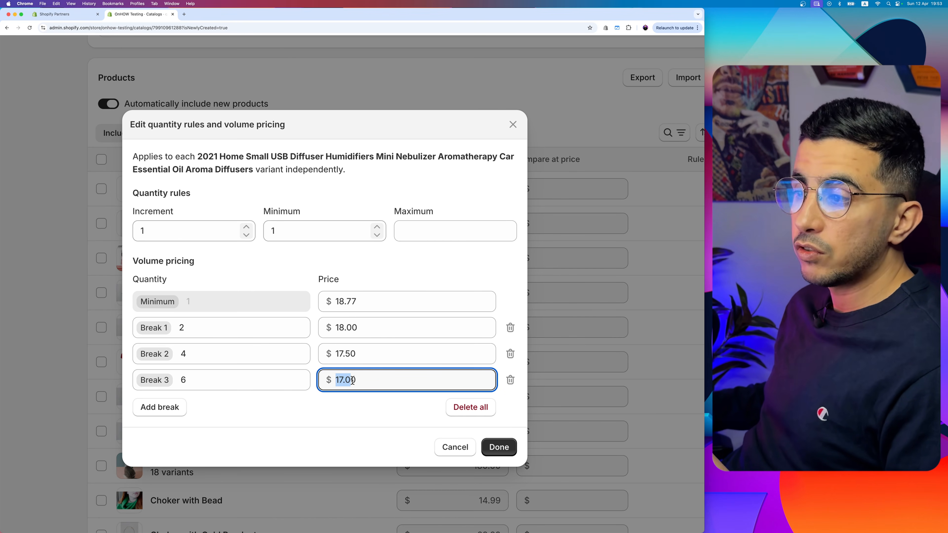
drag(205, 383, 176, 383)
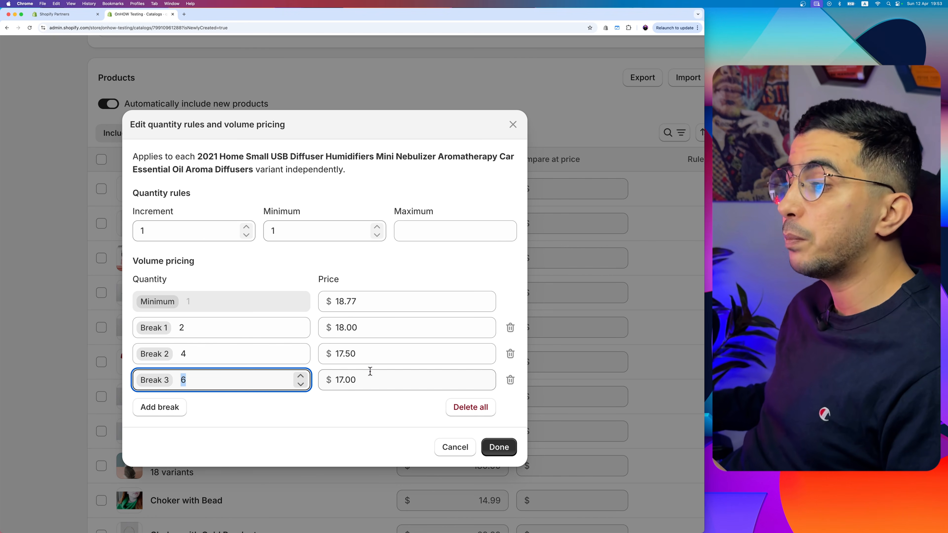
drag(342, 378, 335, 378)
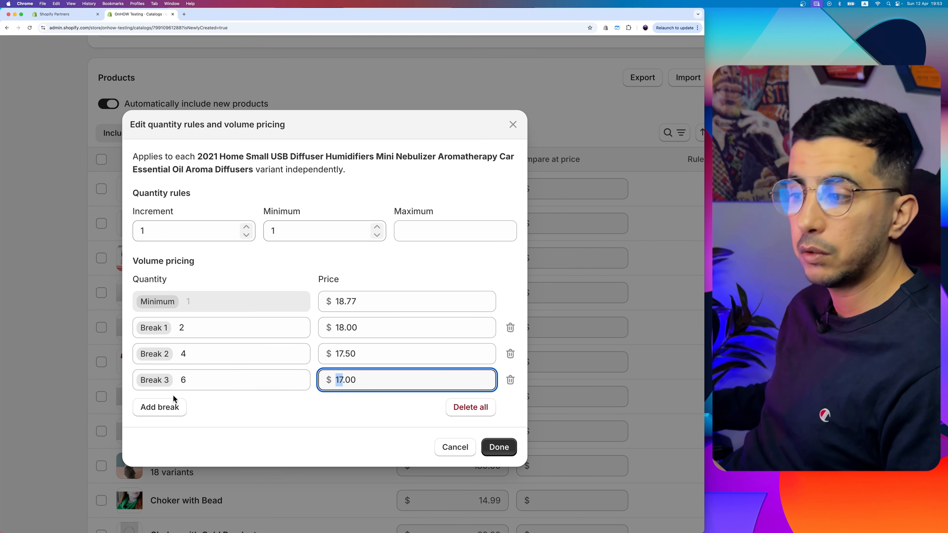
Add an empty fourth price break and delete it again.
click(159, 414)
click(373, 386)
click(374, 366)
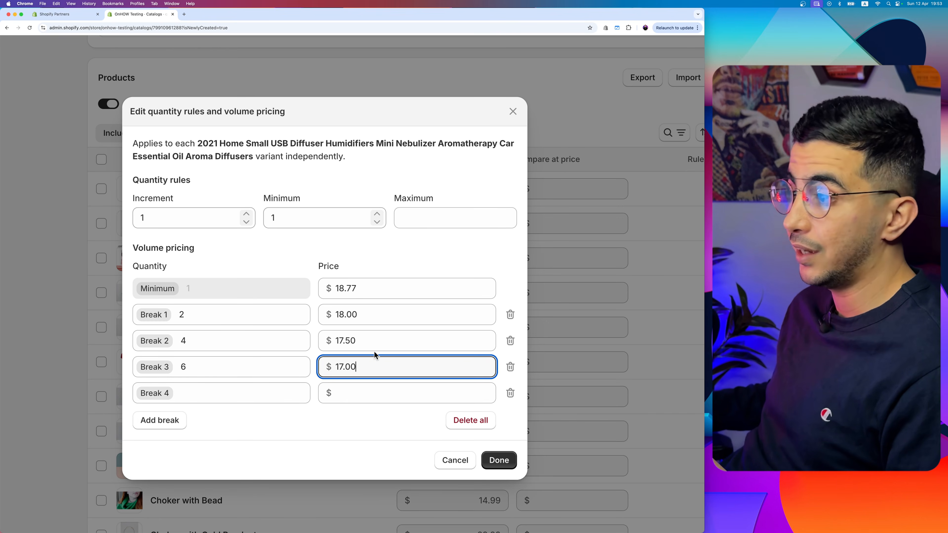
click(373, 339)
click(382, 381)
click(510, 393)
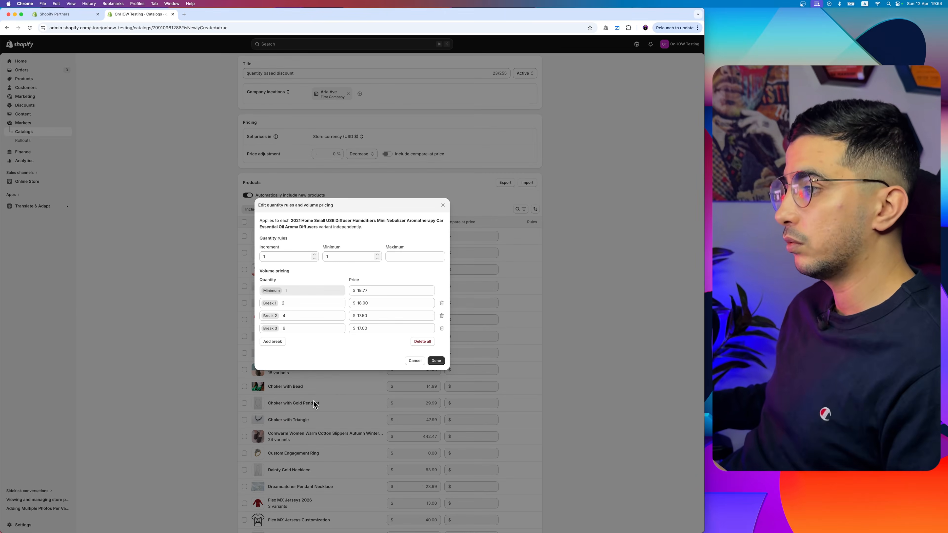
Apply the volume pricing to the diffuser and display the summary of its applied rules in the product list.
click(435, 361)
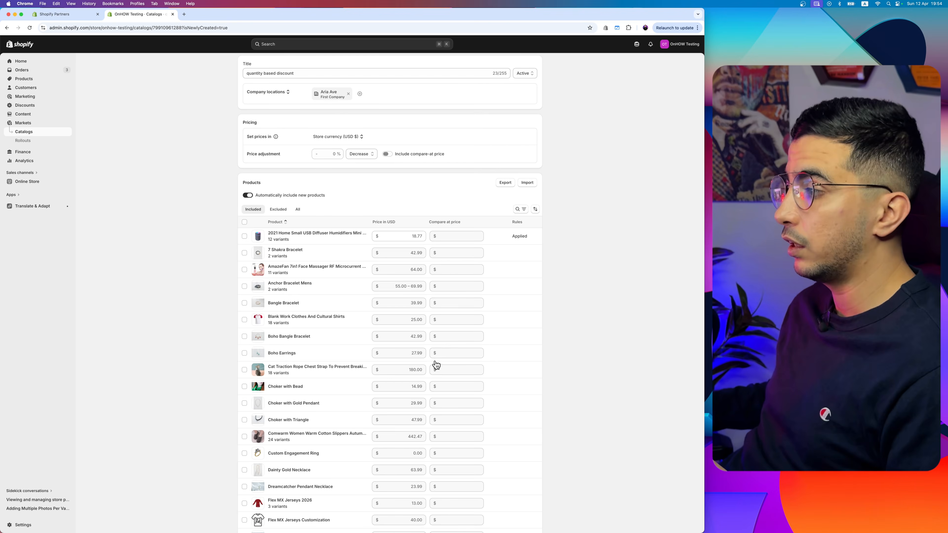
scroll(530, 242, up, 5)
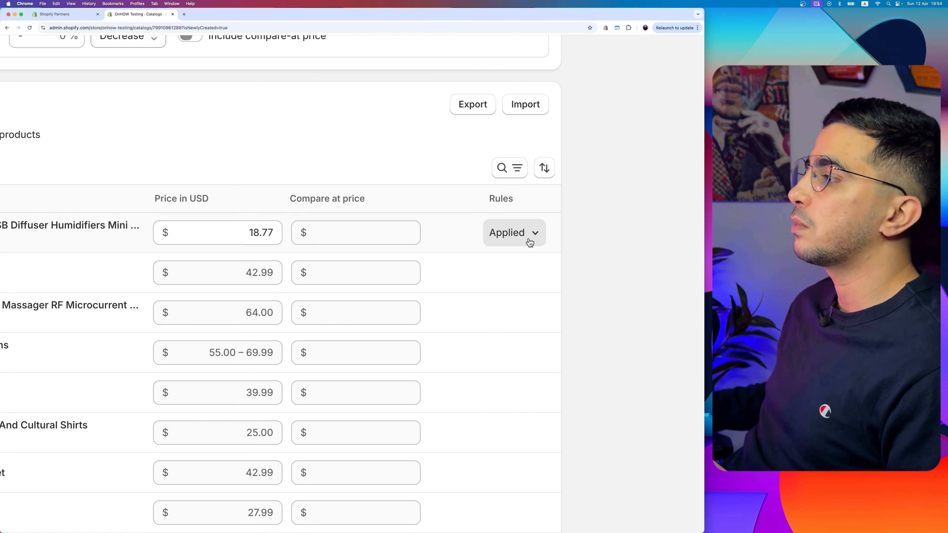
scroll(448, 247, down, 5)
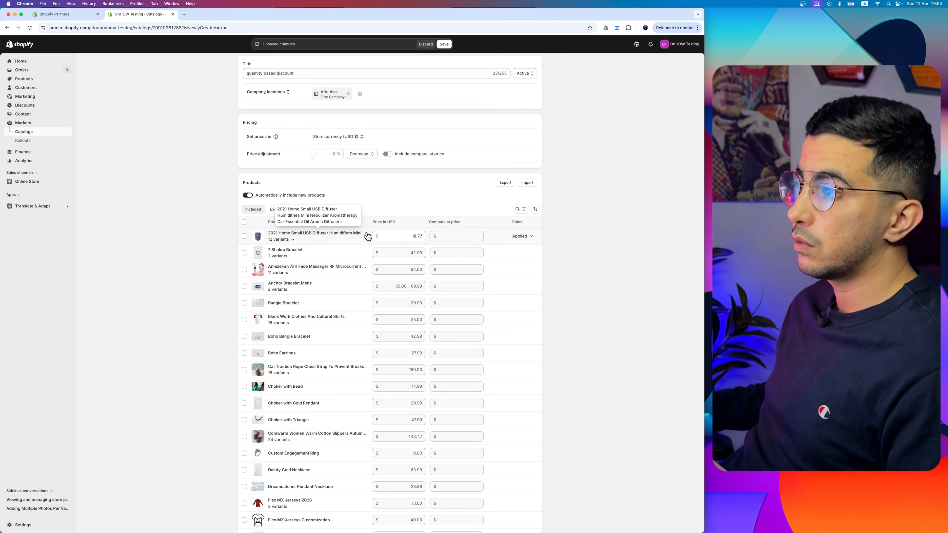
scroll(511, 247, up, 3)
scroll(512, 247, up, 3)
click(543, 232)
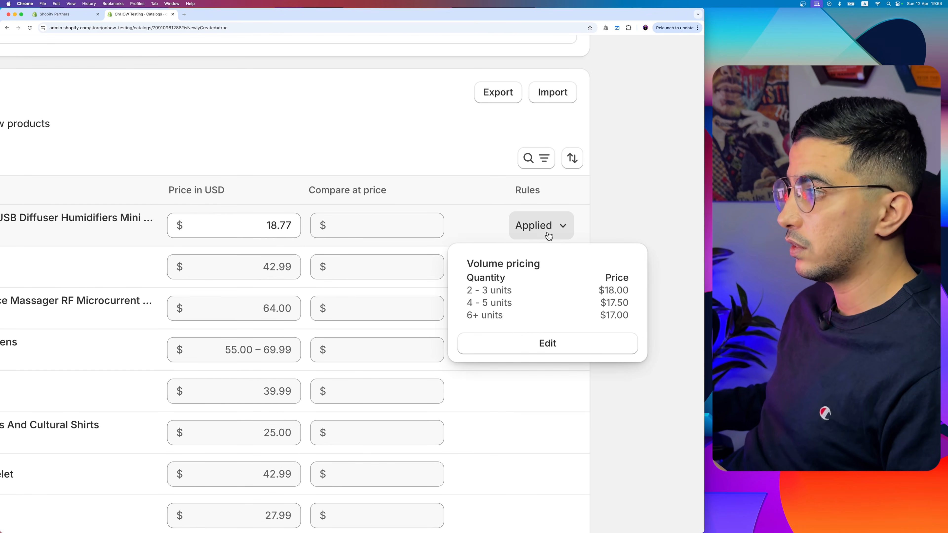
Examine each quantity range and its price in the diffuser's volume pricing summary and close the summary.
drag(465, 255, 633, 328)
click(516, 298)
drag(472, 291, 513, 290)
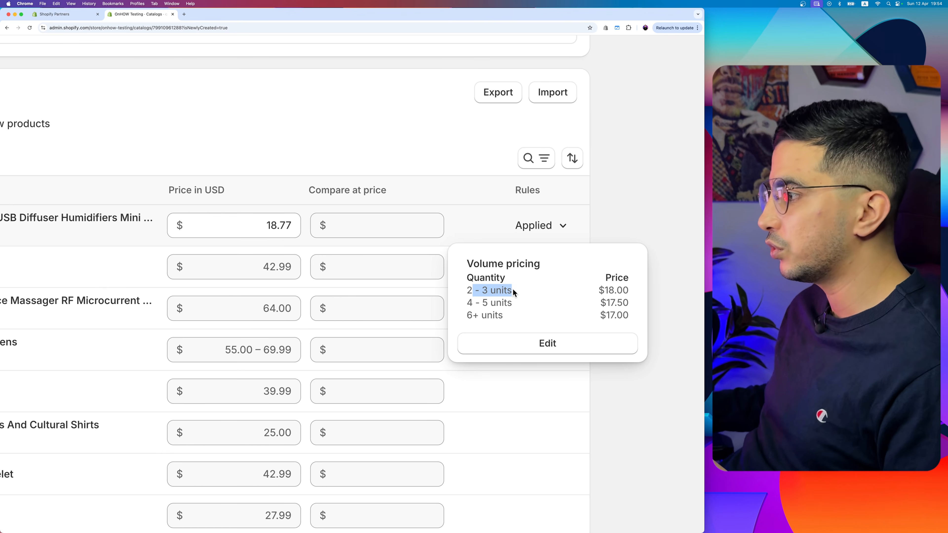
drag(605, 290, 631, 287)
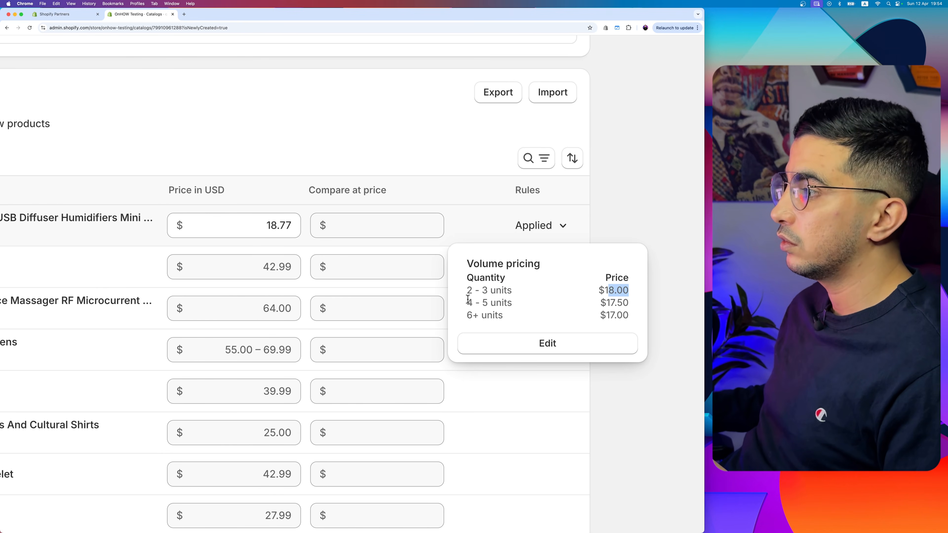
drag(468, 299, 552, 303)
click(607, 304)
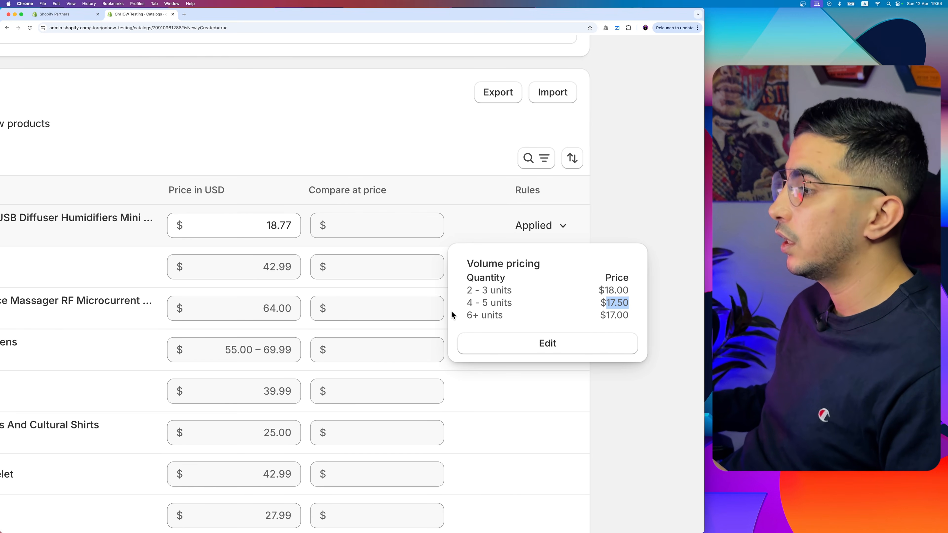
drag(464, 315, 518, 316)
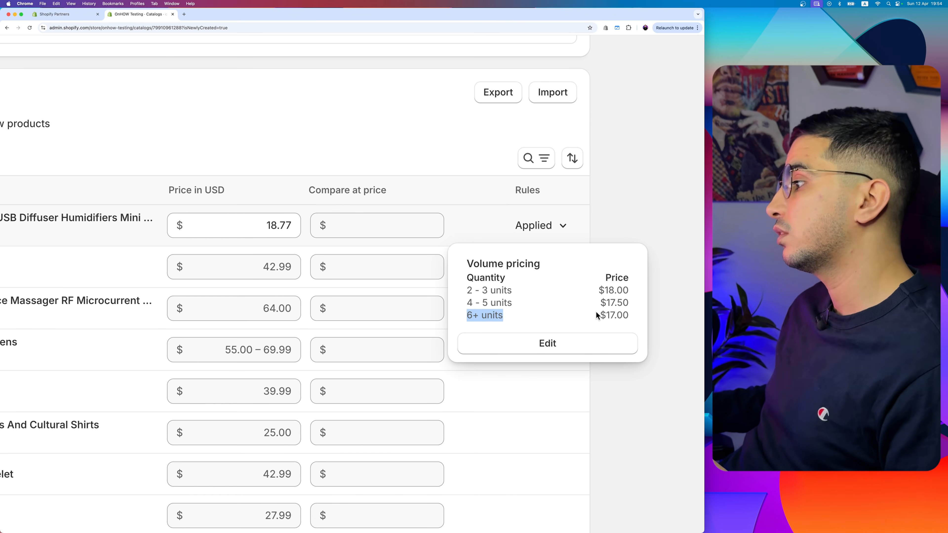
click(608, 311)
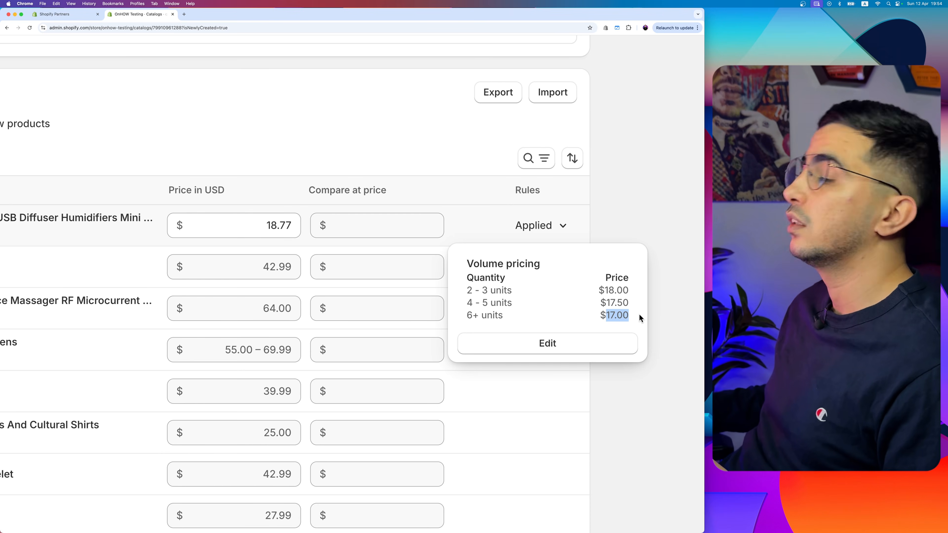
click(599, 228)
scroll(534, 293, down, 5)
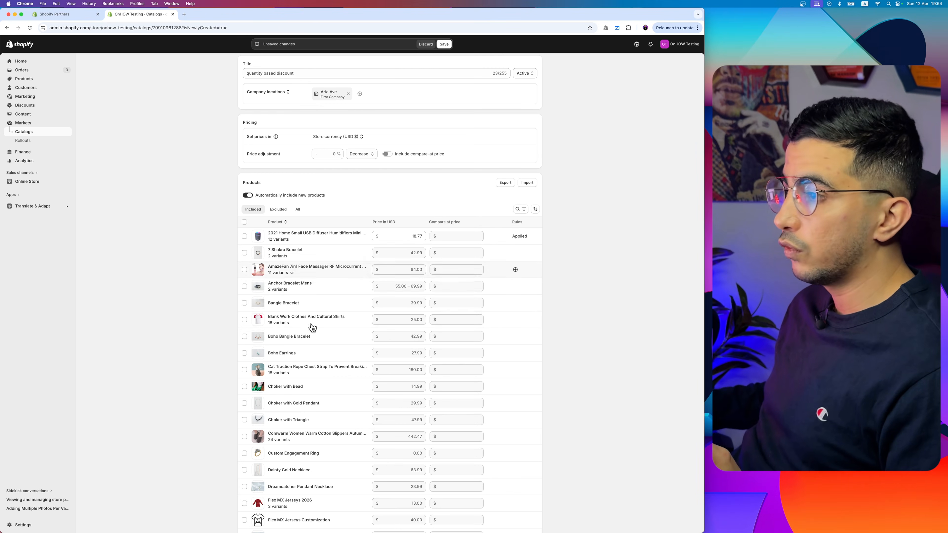
scroll(516, 253, up, 5)
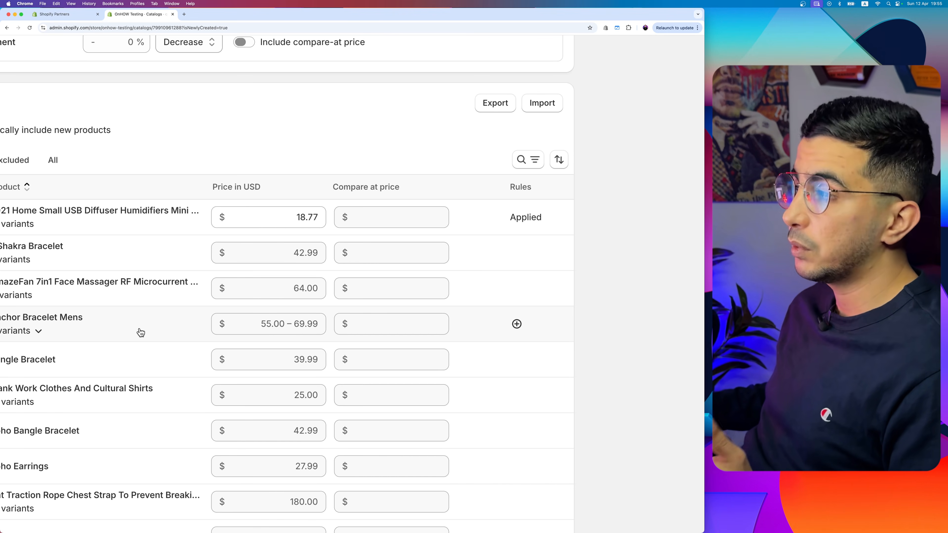
click(499, 103)
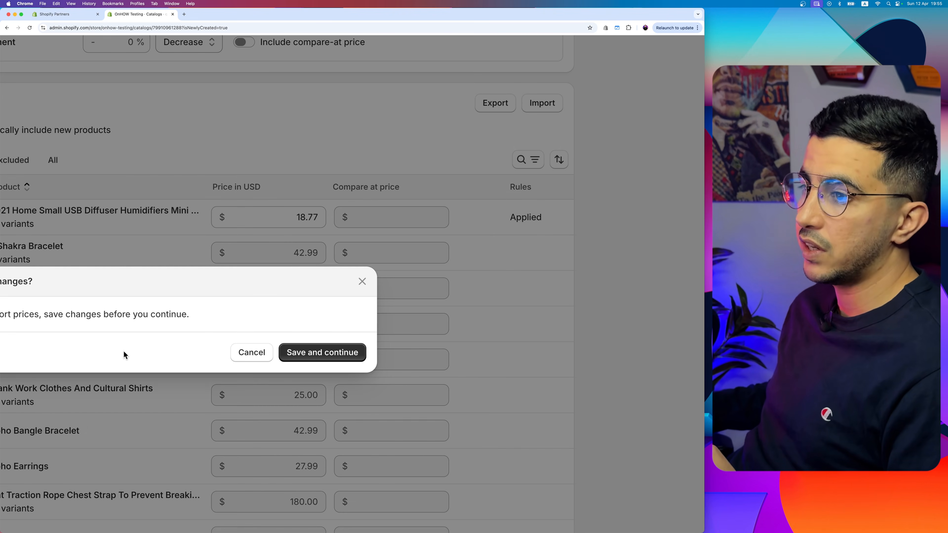
click(362, 281)
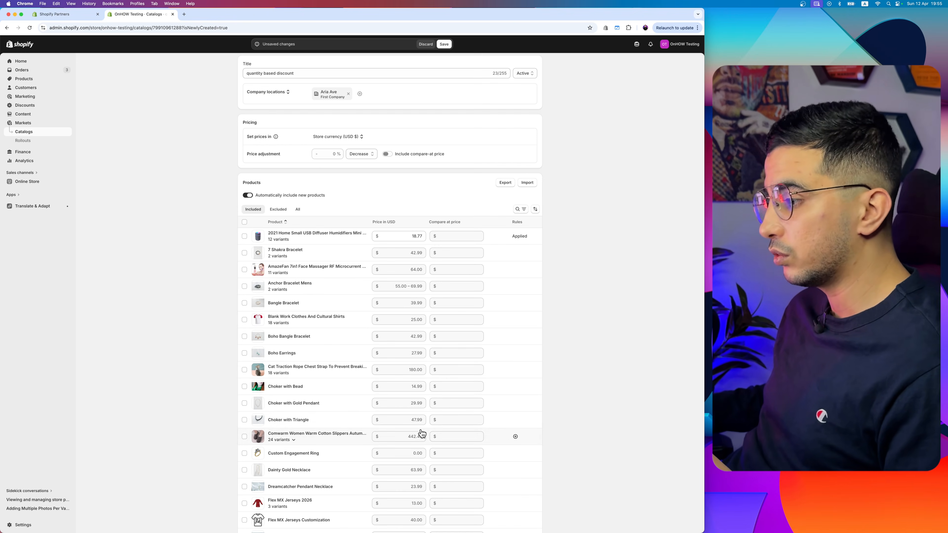
Save the "quantity based discount" catalog with the diffuser's volume pricing.
scroll(415, 434, down, 5)
scroll(344, 412, up, 8)
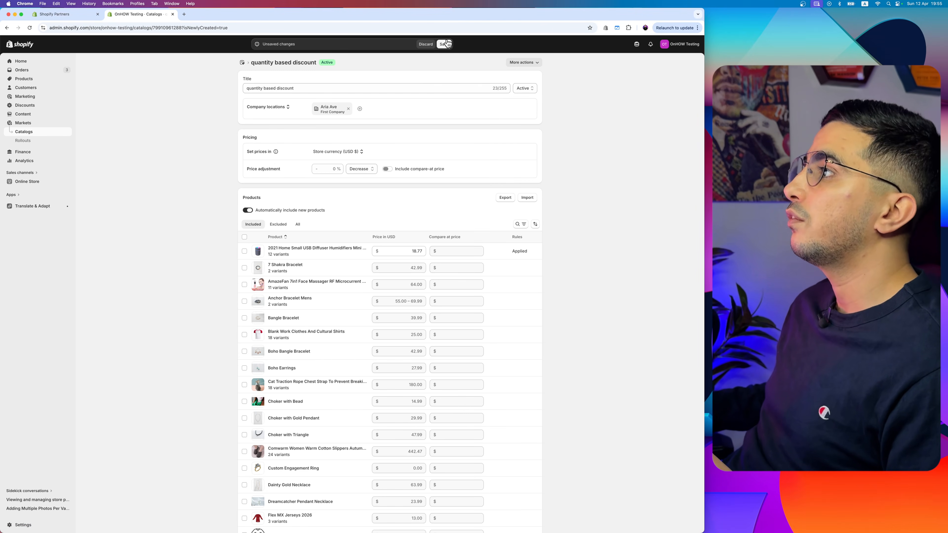
click(444, 45)
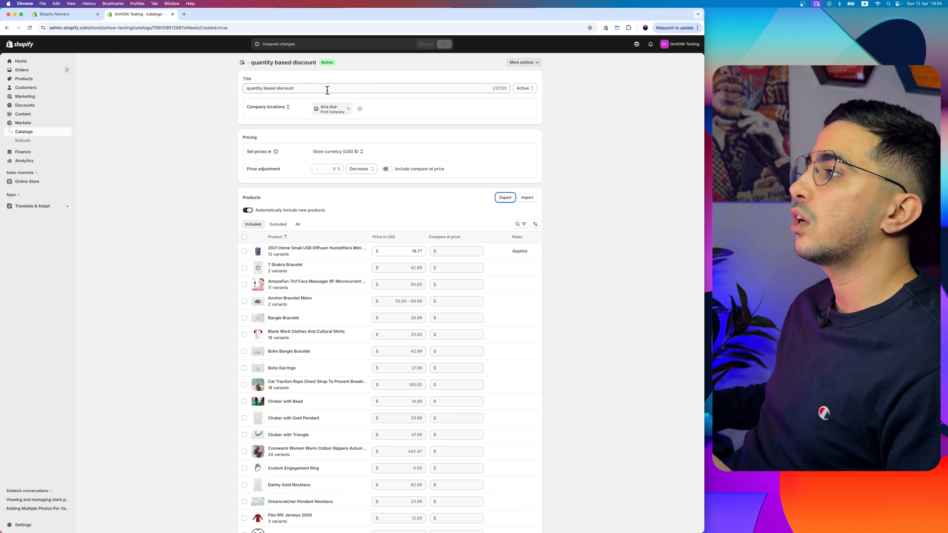
Review the catalog's assigned company location, pricing settings and included products.
scroll(327, 90, up, 10)
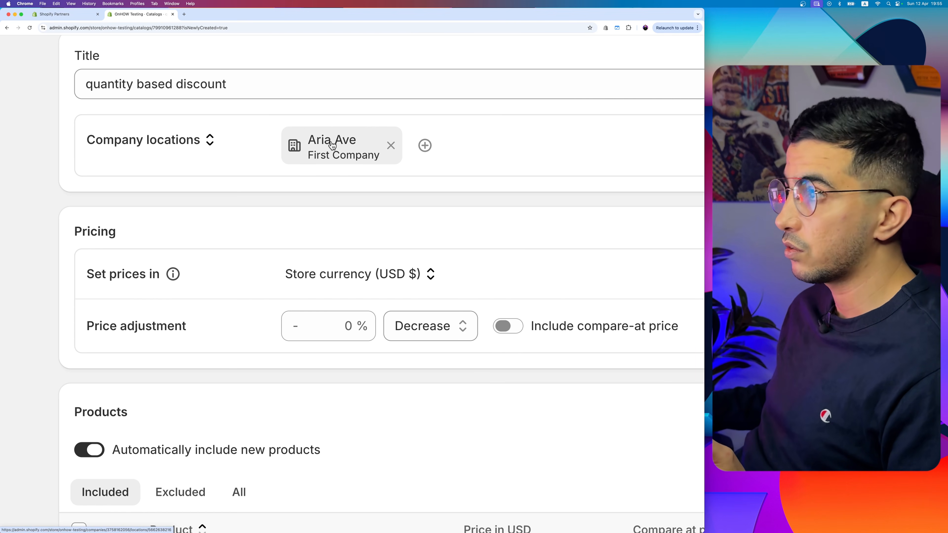
scroll(310, 299, down, 11)
scroll(318, 247, up, 5)
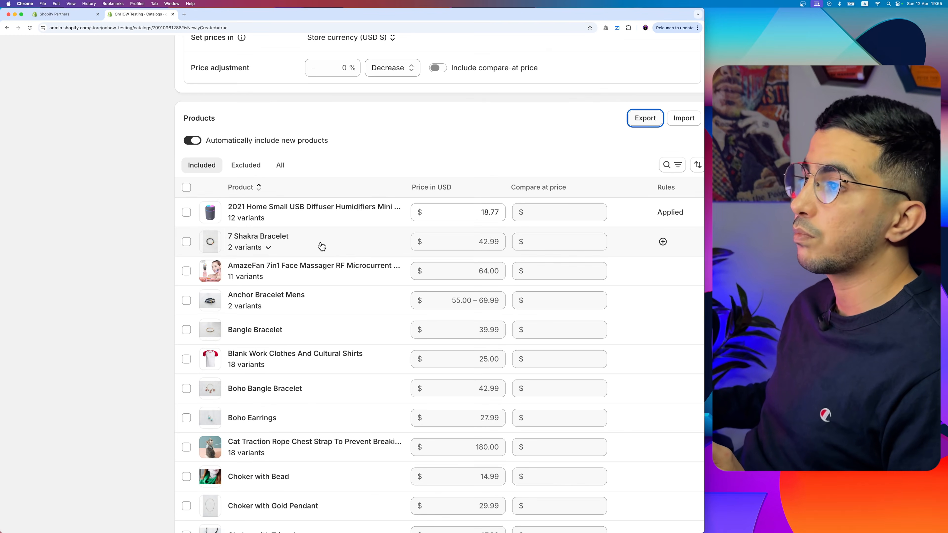
scroll(588, 248, down, 2)
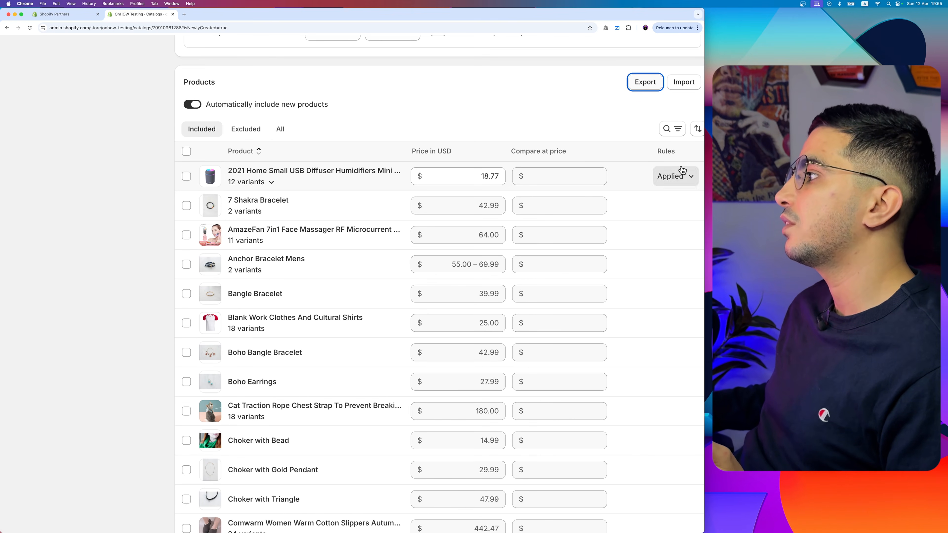
Reopen the diffuser's applied rules and check the price of every quantity tier.
scroll(560, 180, down, 10)
scroll(541, 192, up, 8)
click(497, 239)
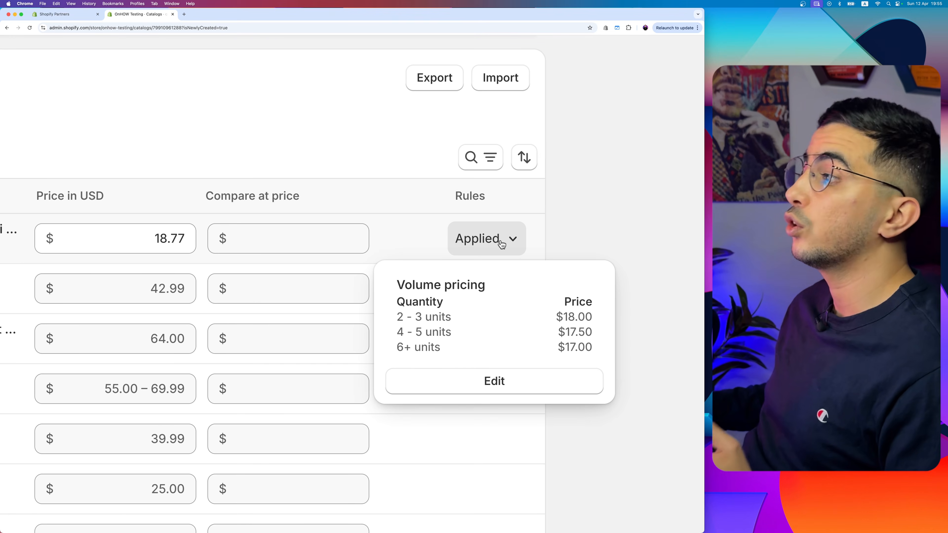
drag(397, 324, 457, 322)
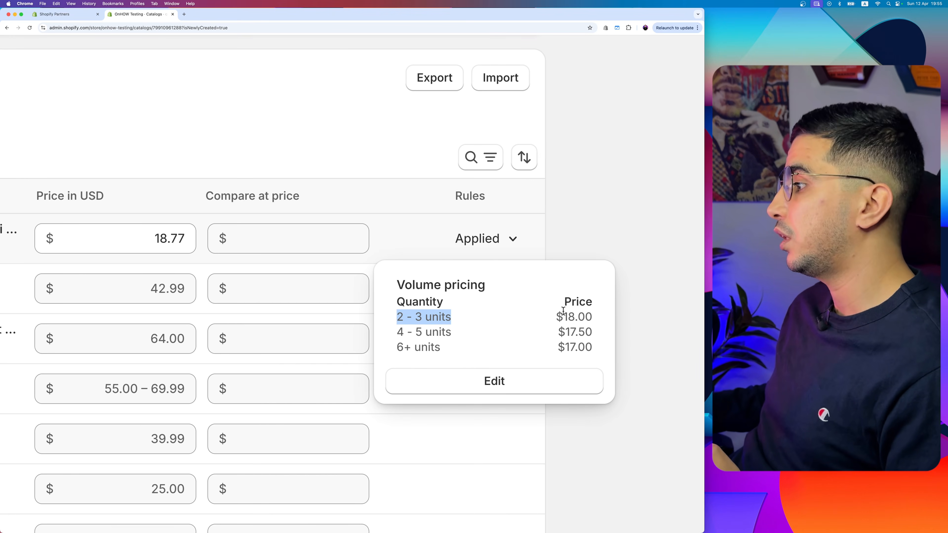
drag(563, 317, 594, 317)
click(568, 333)
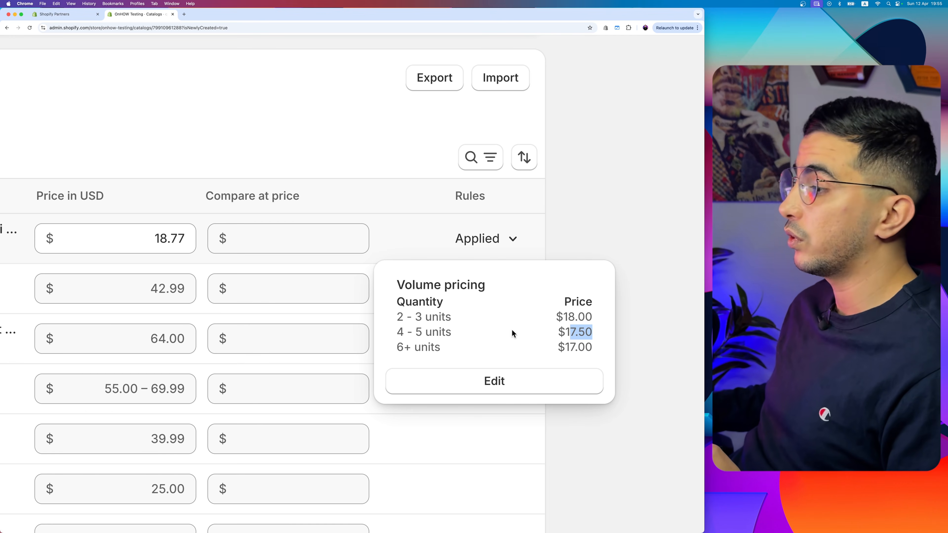
drag(398, 346, 475, 351)
drag(564, 348, 605, 348)
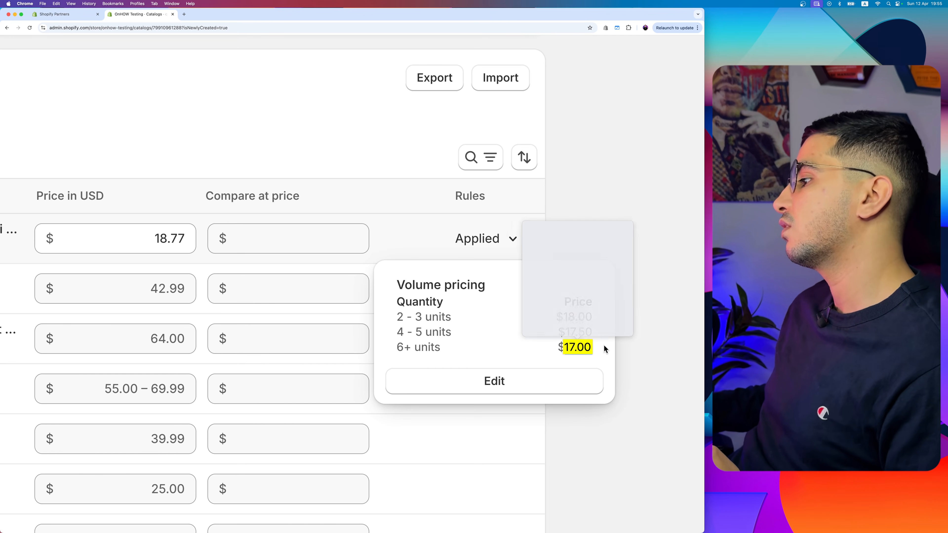